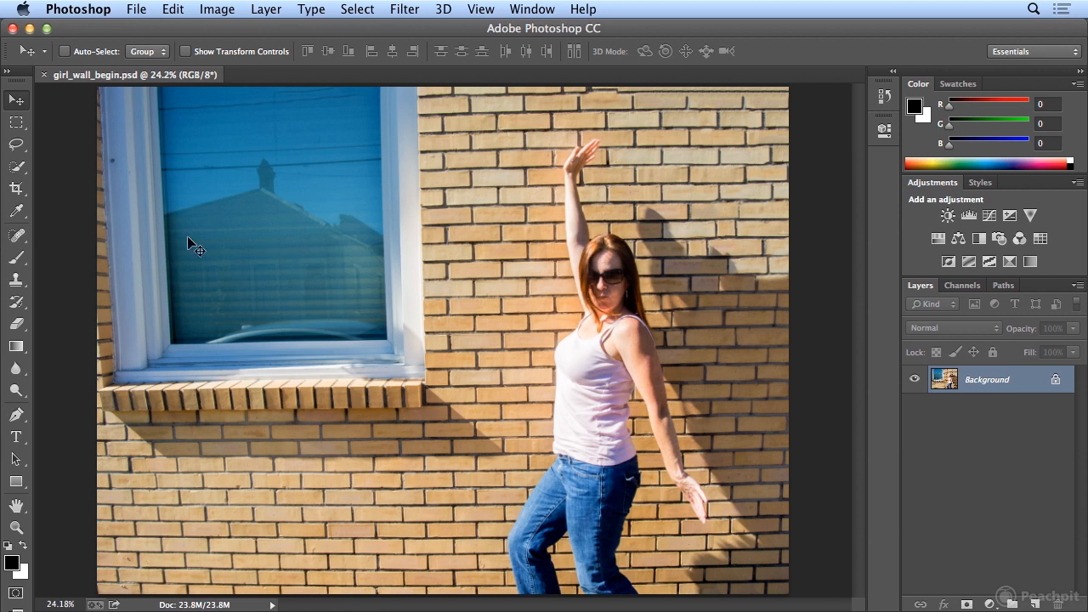
- Place the pear.psd file into the wall photo as a new layer
left_click(137, 8)
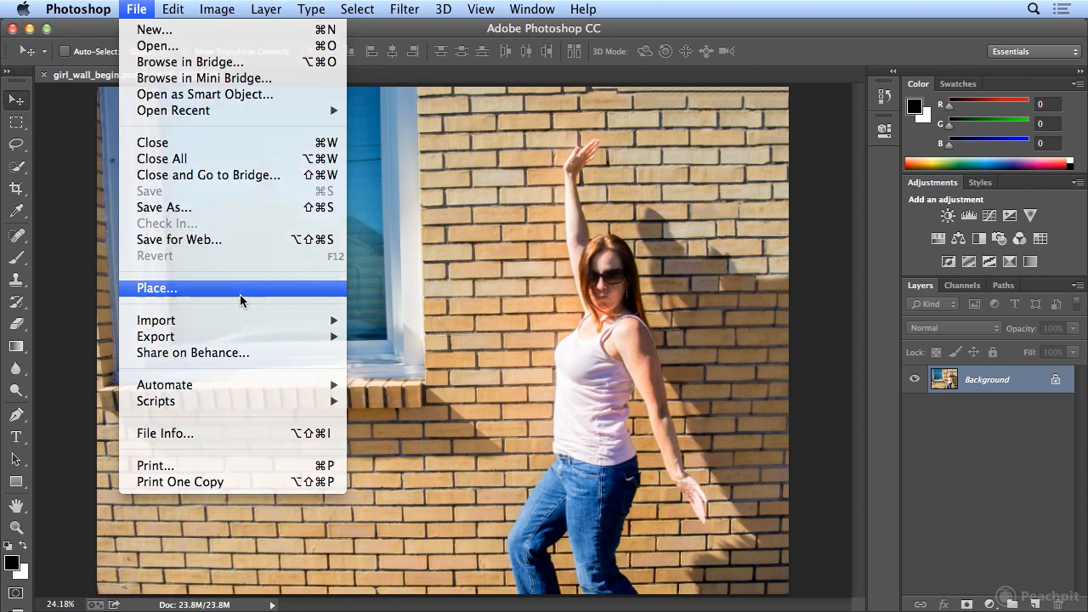
left_click(243, 300)
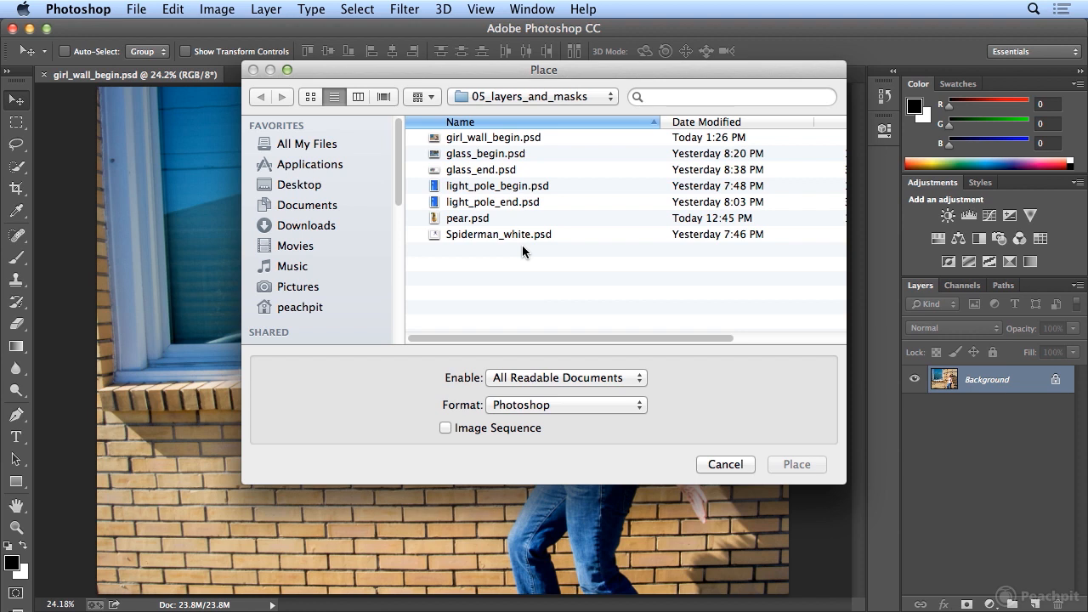
left_click(460, 221)
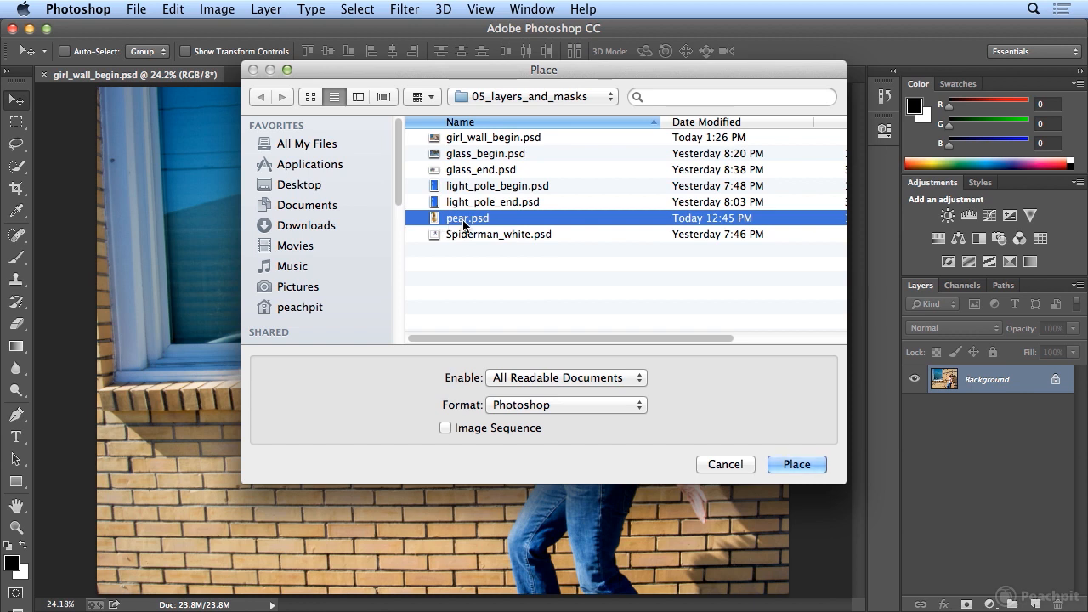
key("Return")
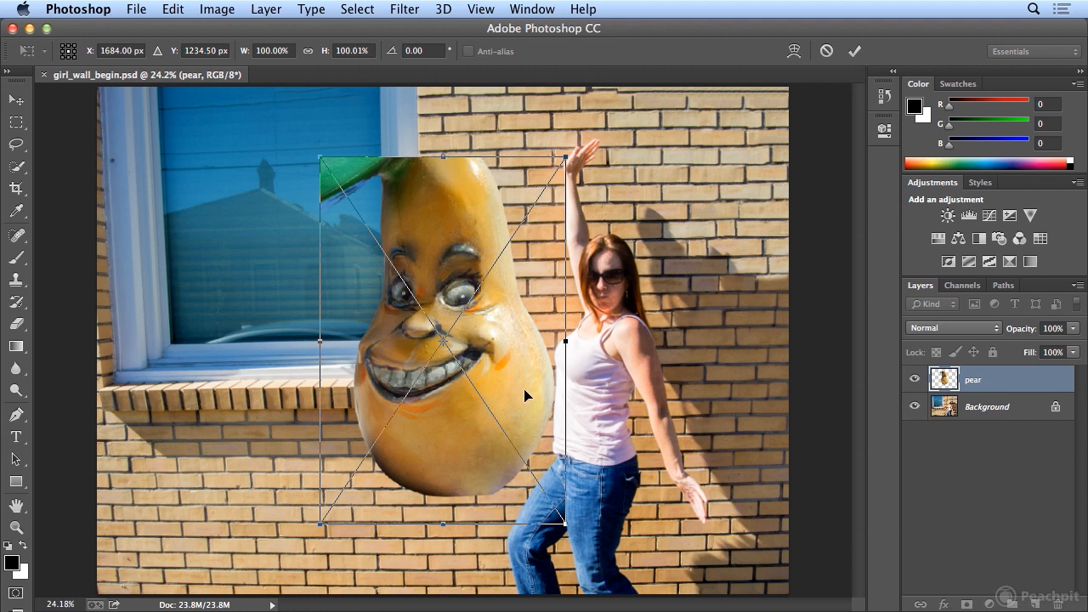
- Move the placed pear over the window and scale it down proportionally to about 75%
left_click_drag(528, 391, 364, 323)
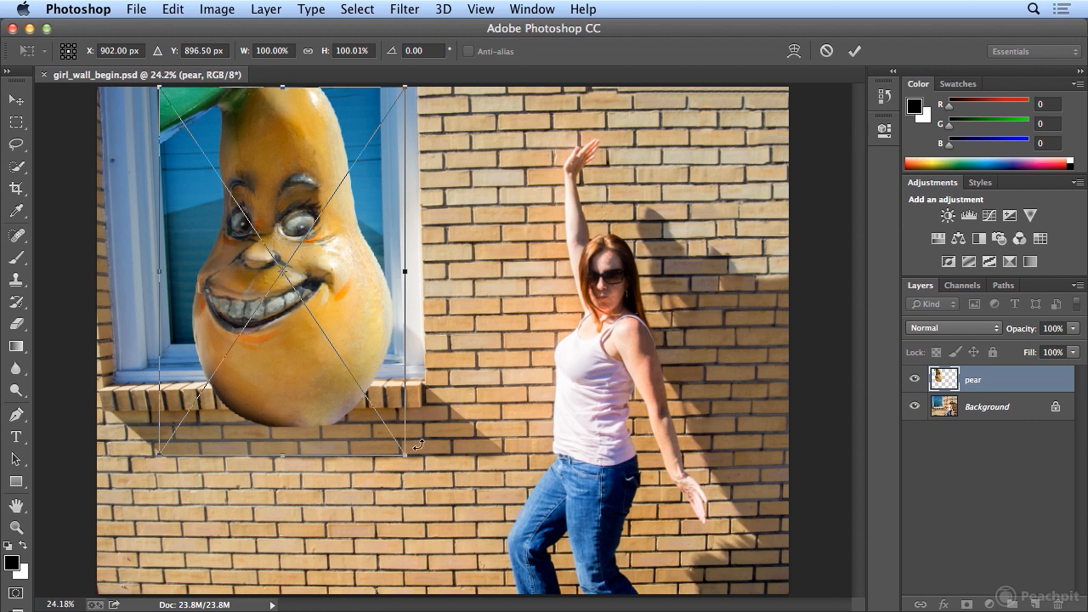
left_click_drag(405, 454, 347, 364)
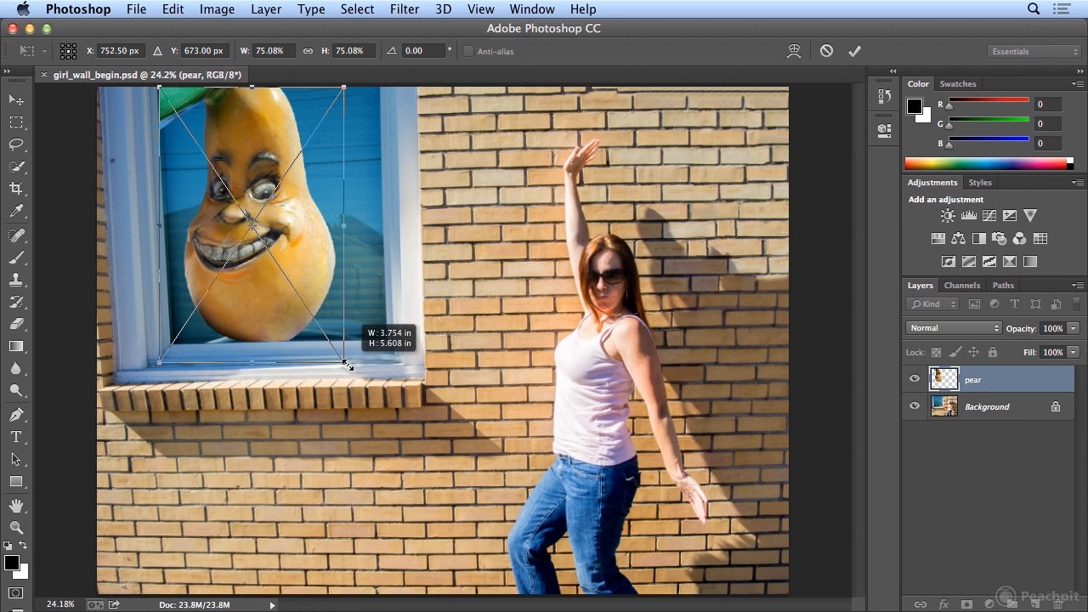
left_click_drag(346, 364, 347, 365)
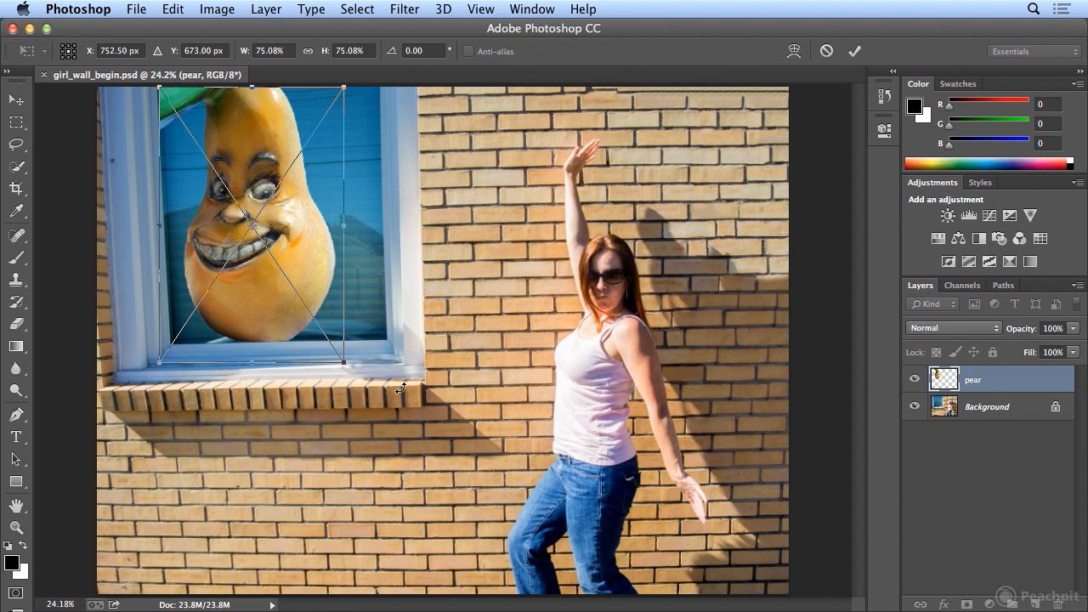
- Rotate the pear to about -1.7°, fine-tune its position in the window and its scale to about 75.8%, and commit the placement
left_click_drag(400, 388, 401, 384)
key("Up")
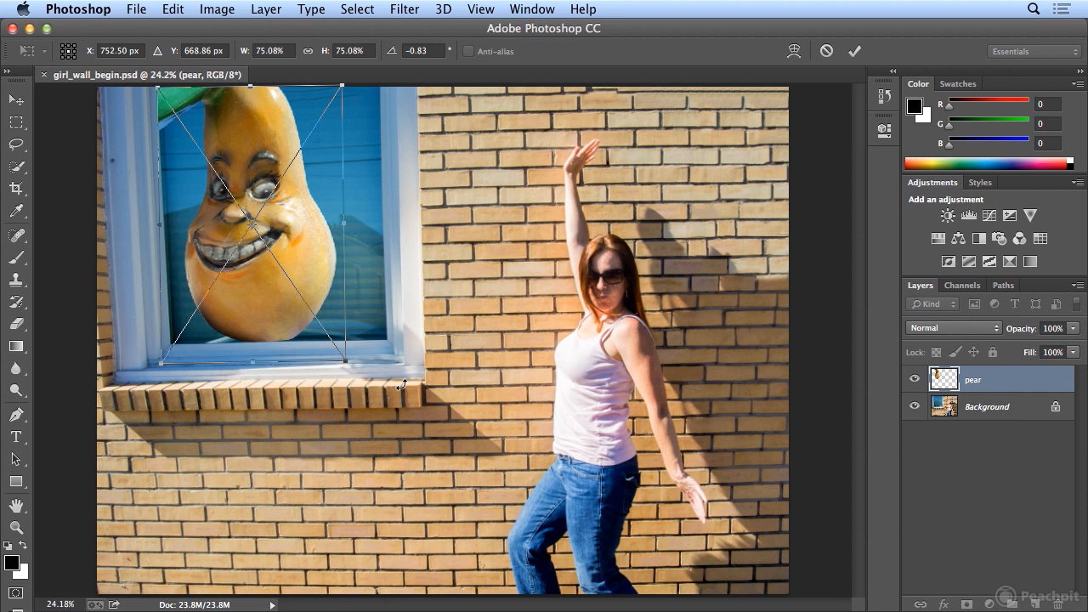
key("Right")
key("Right")
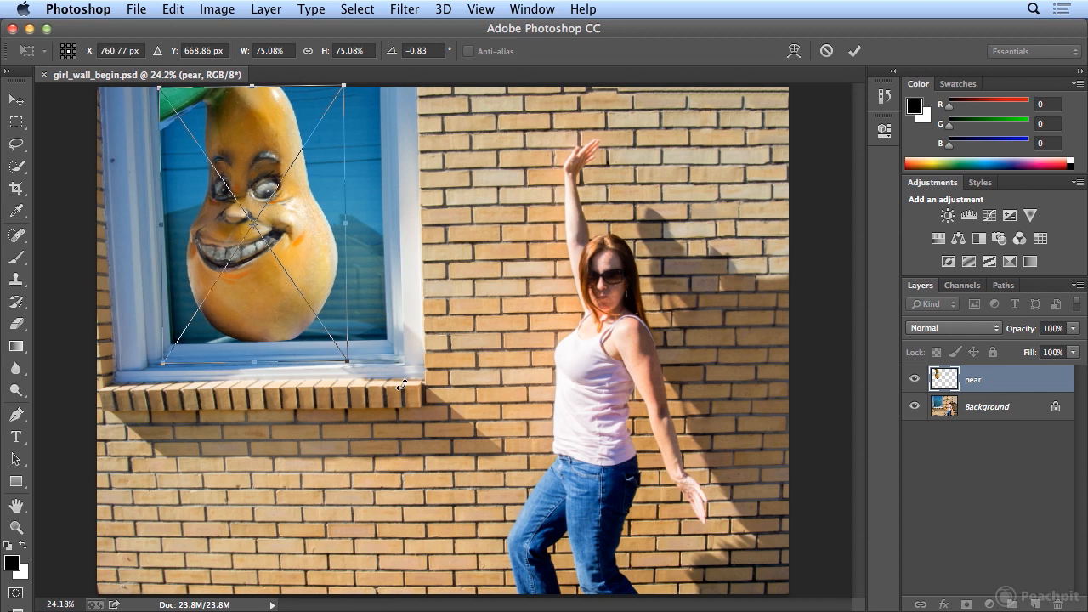
left_click_drag(375, 371, 375, 369)
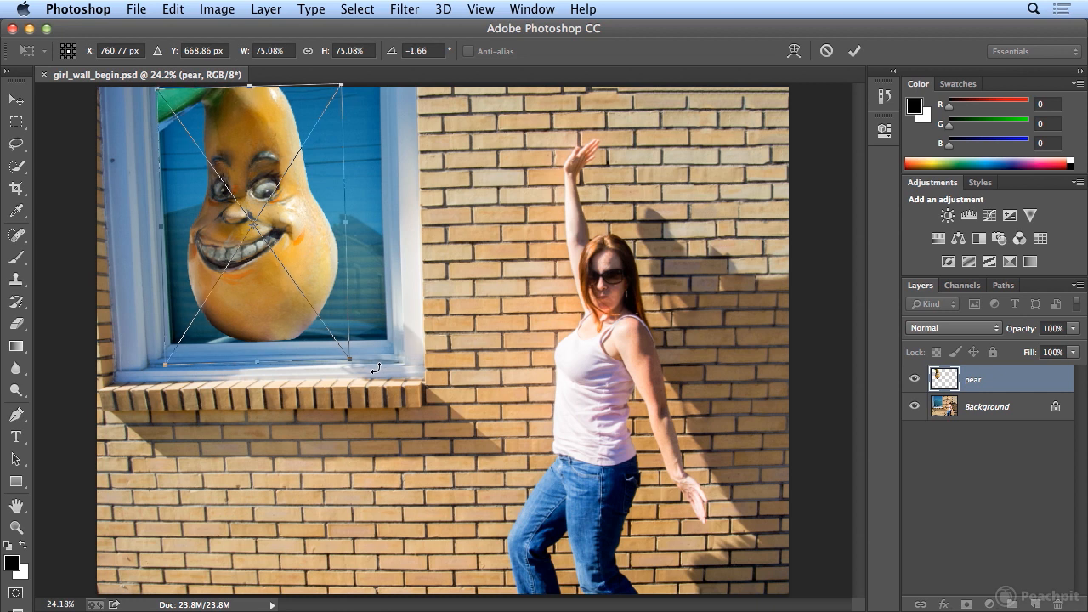
key("Up")
key("Up")
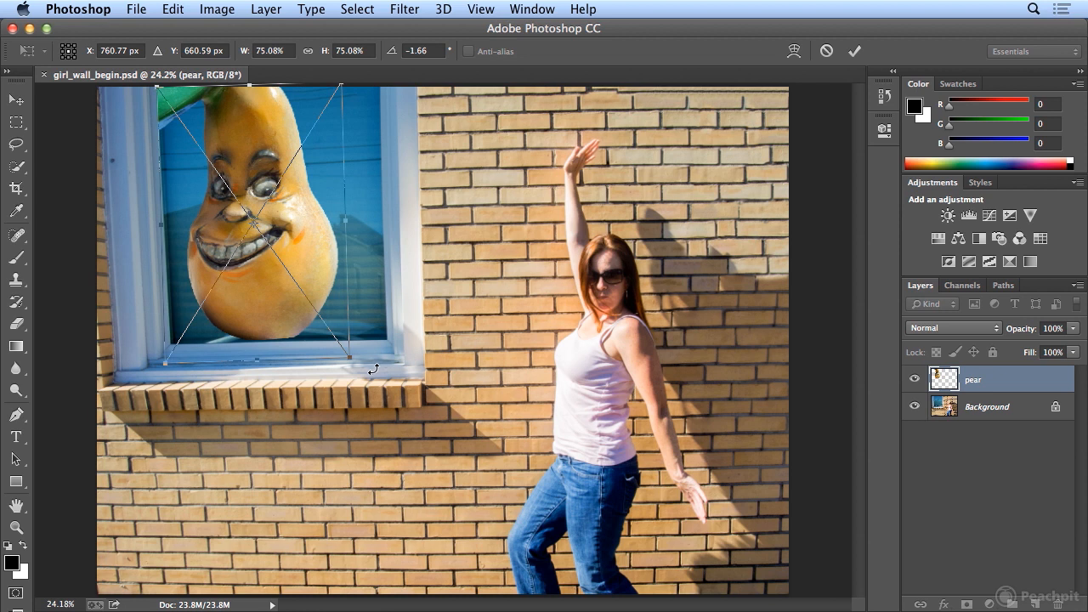
left_click_drag(350, 355, 352, 358)
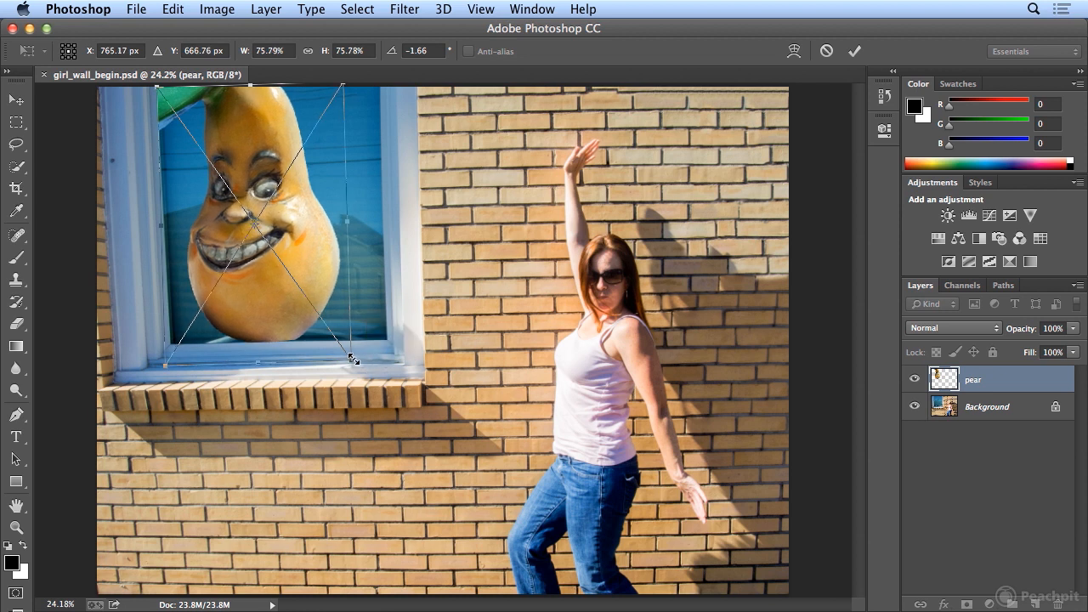
key("Return")
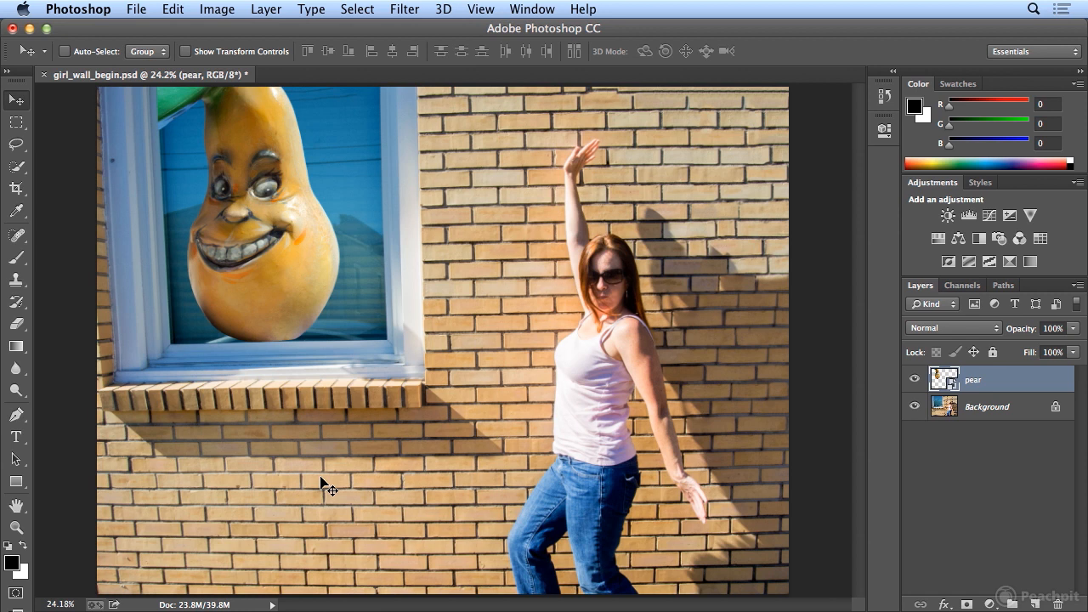
- Create a new empty layer named "fill" above the pear layer
left_click(16, 125)
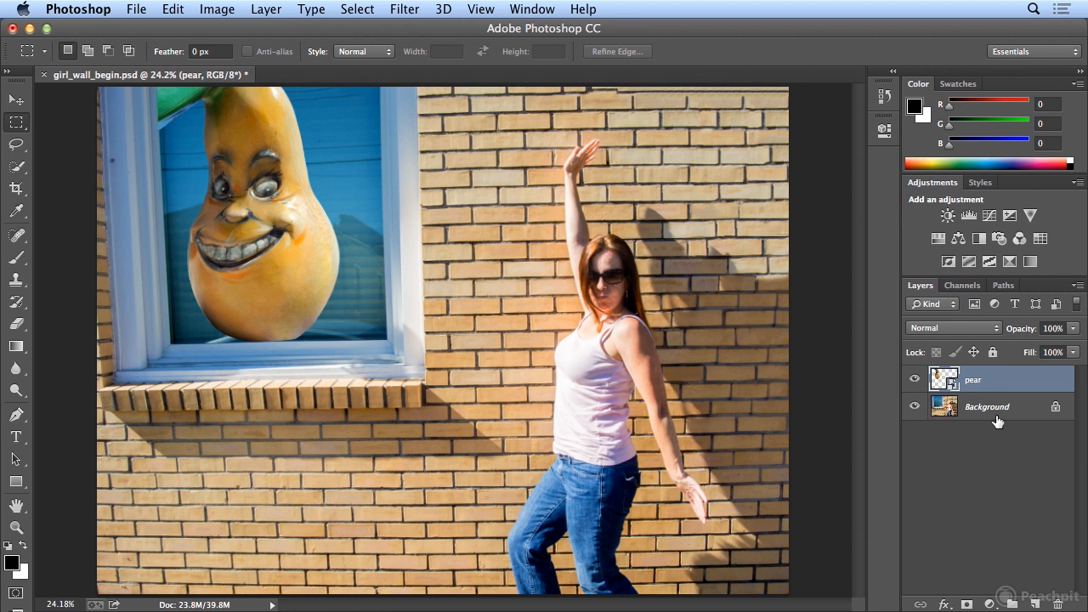
left_click(270, 10)
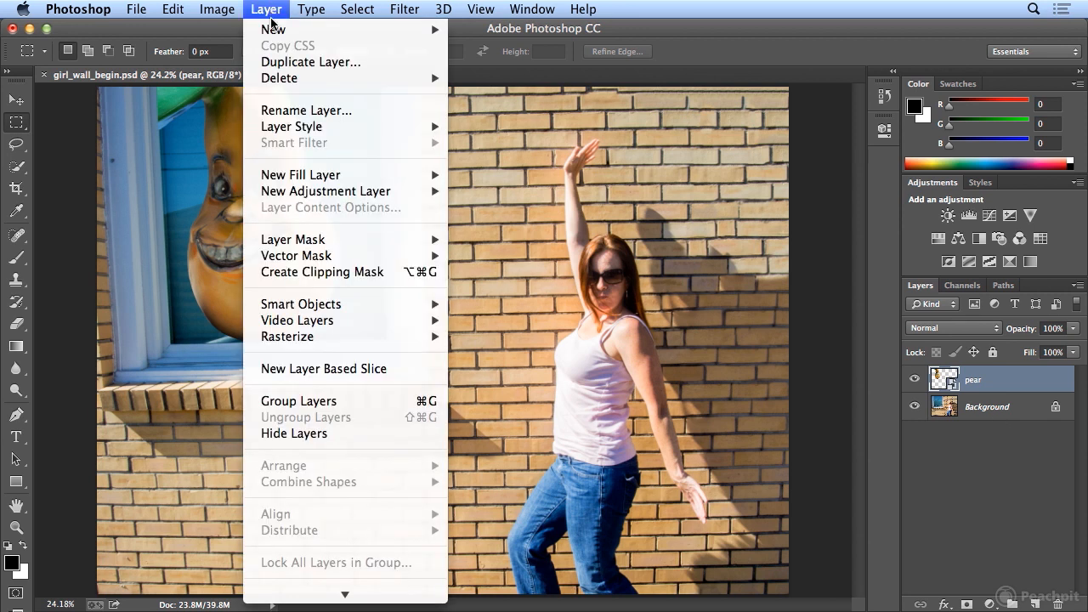
mouse_move(273, 36)
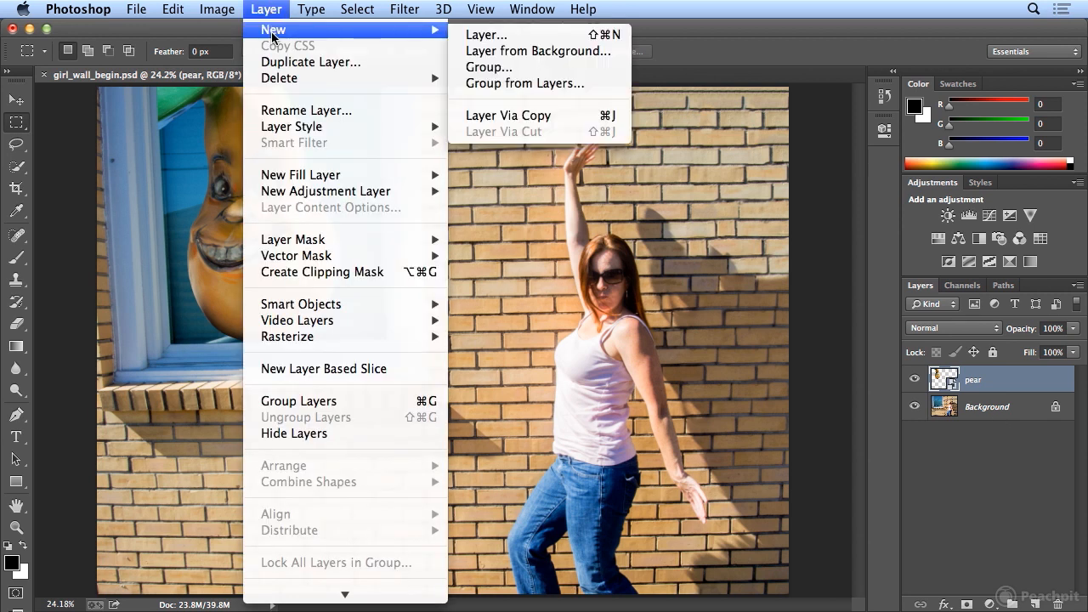
left_click(466, 36)
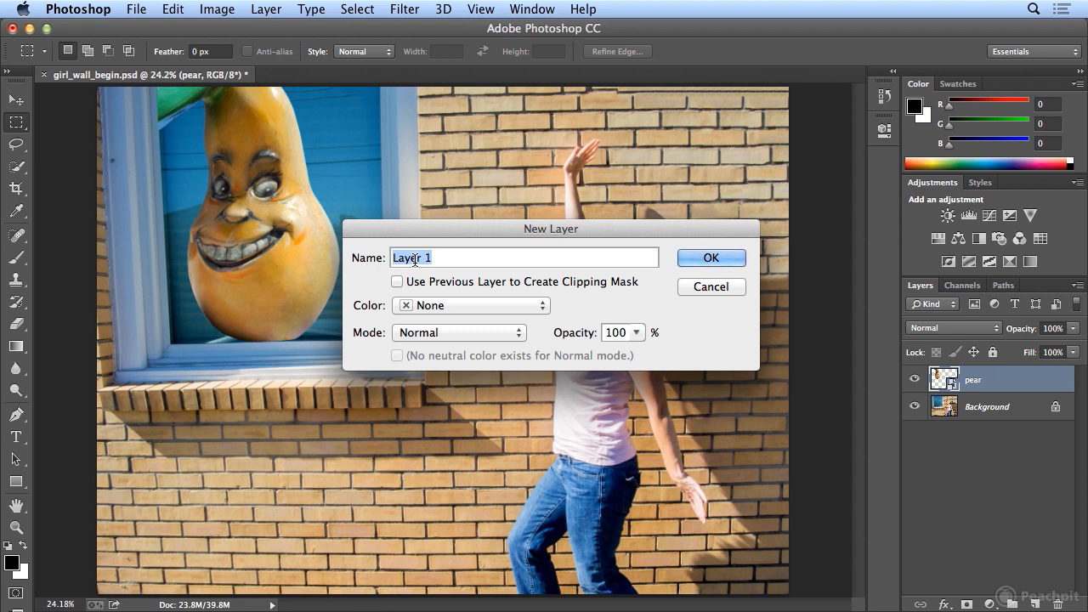
type("fill")
left_click(717, 264)
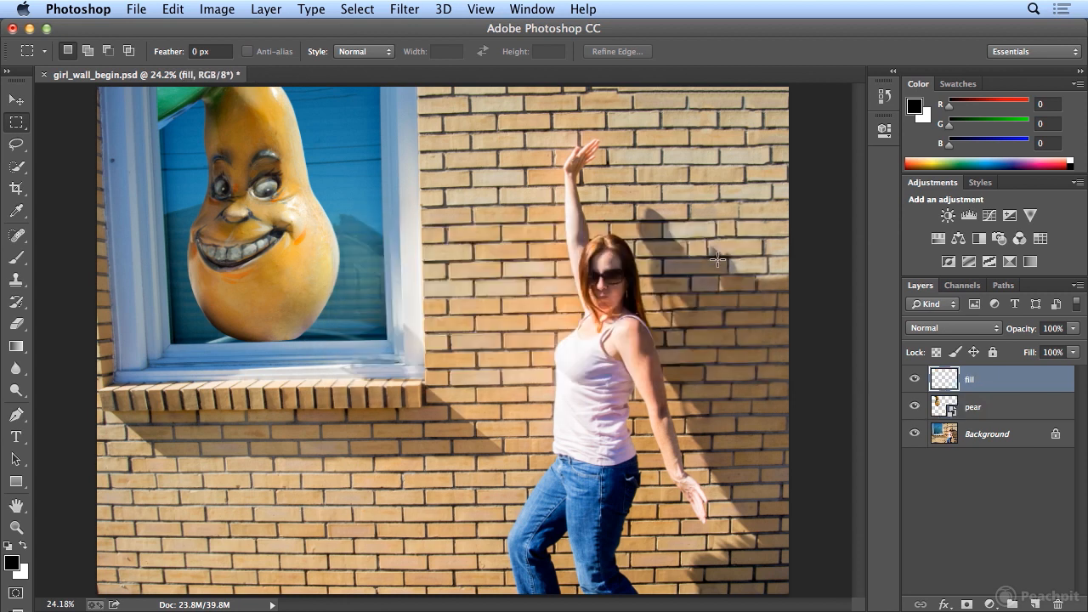
- Temporarily hide the pear and Background layers to examine the fill layer on its own, and show both again
left_click(915, 408)
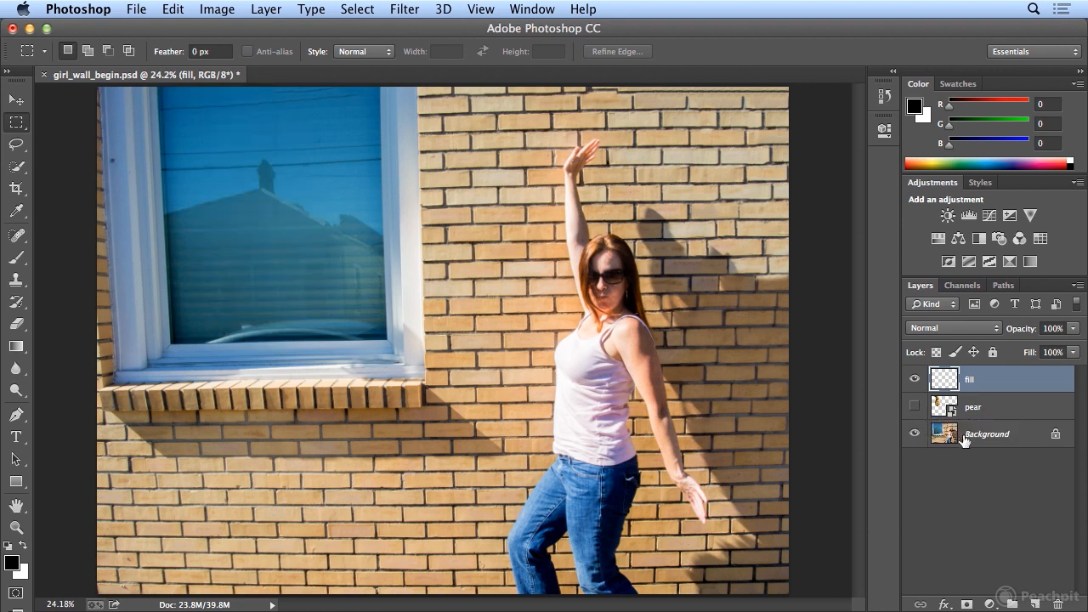
left_click(914, 435)
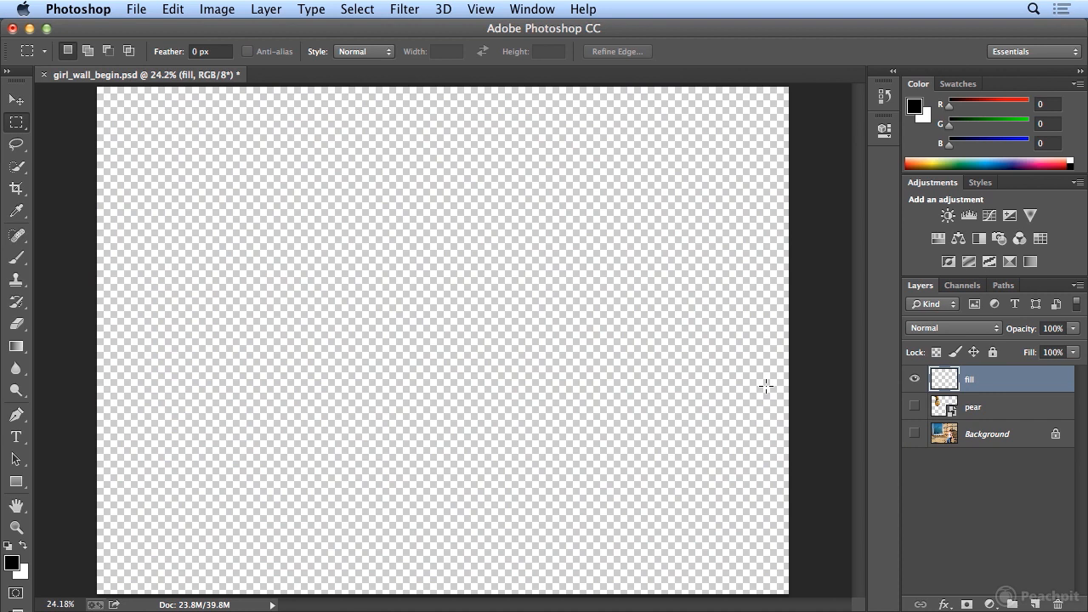
left_click(915, 407)
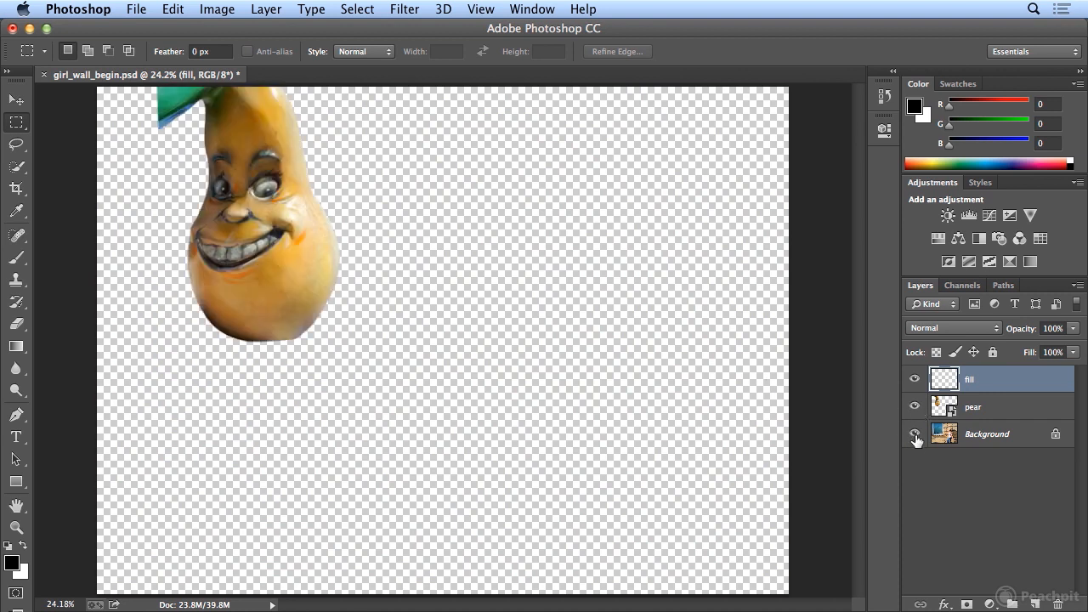
left_click(915, 434)
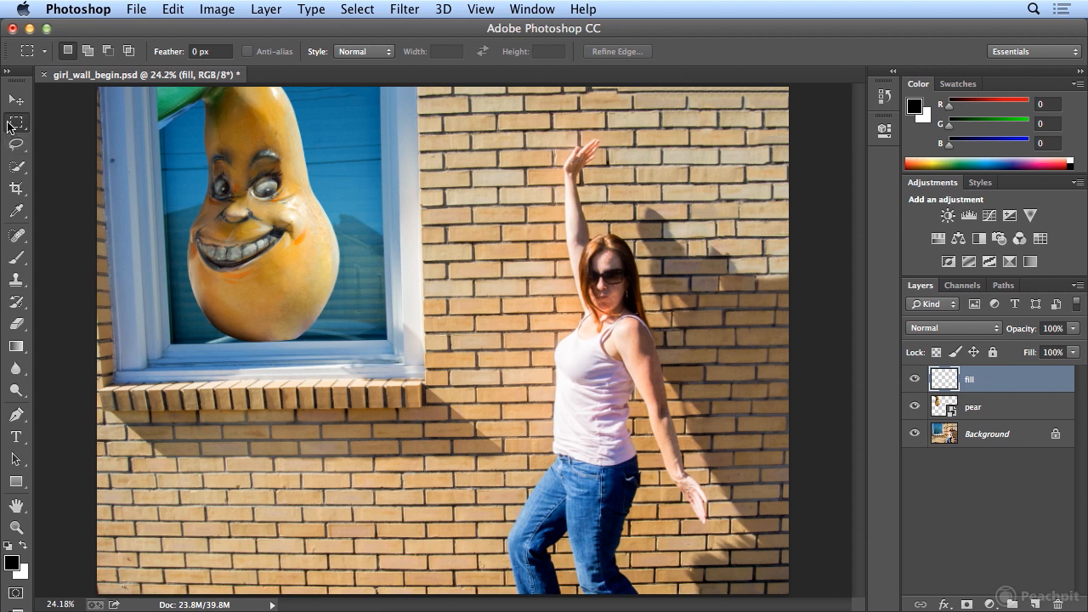
- Select a rectangle of brick wall below the windowsill, from the image's left edge to about the window's right edge
left_click_drag(89, 421, 425, 562)
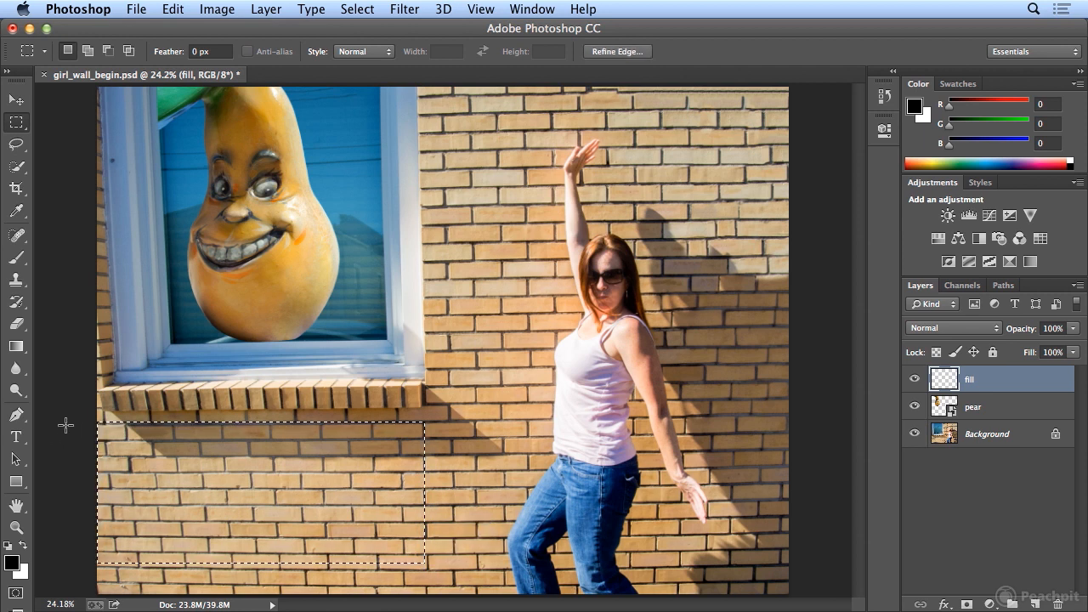
left_click_drag(346, 534, 422, 566)
left_click(91, 430)
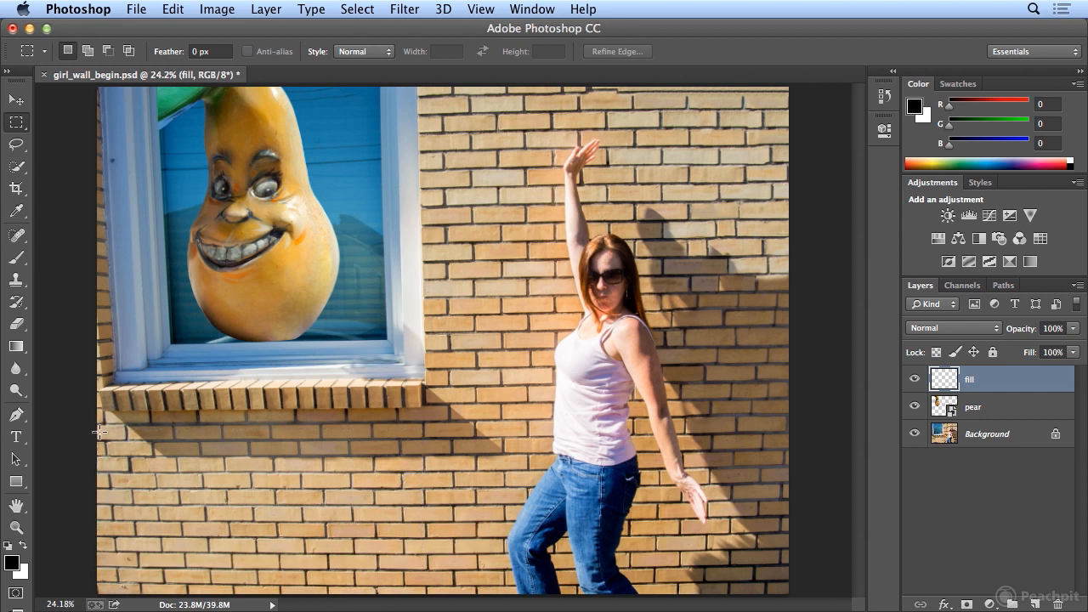
left_click_drag(201, 491, 202, 491)
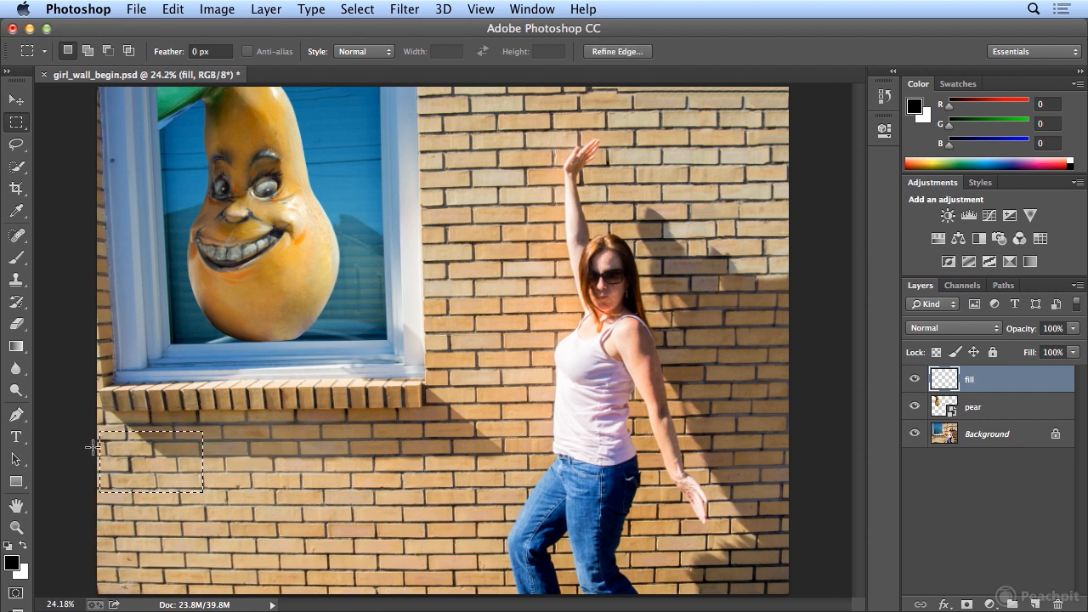
left_click_drag(383, 549, 426, 560)
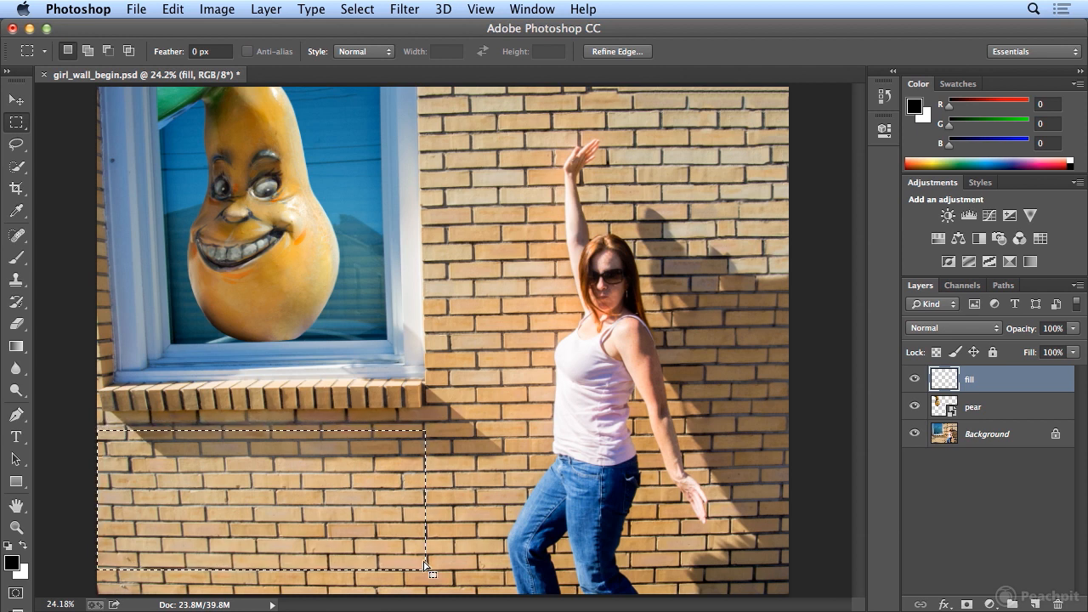
- Fill the selected rectangle on the fill layer with dark green 16431c sampled from the pear's leaf, in Normal mode at 100% opacity
left_click(173, 9)
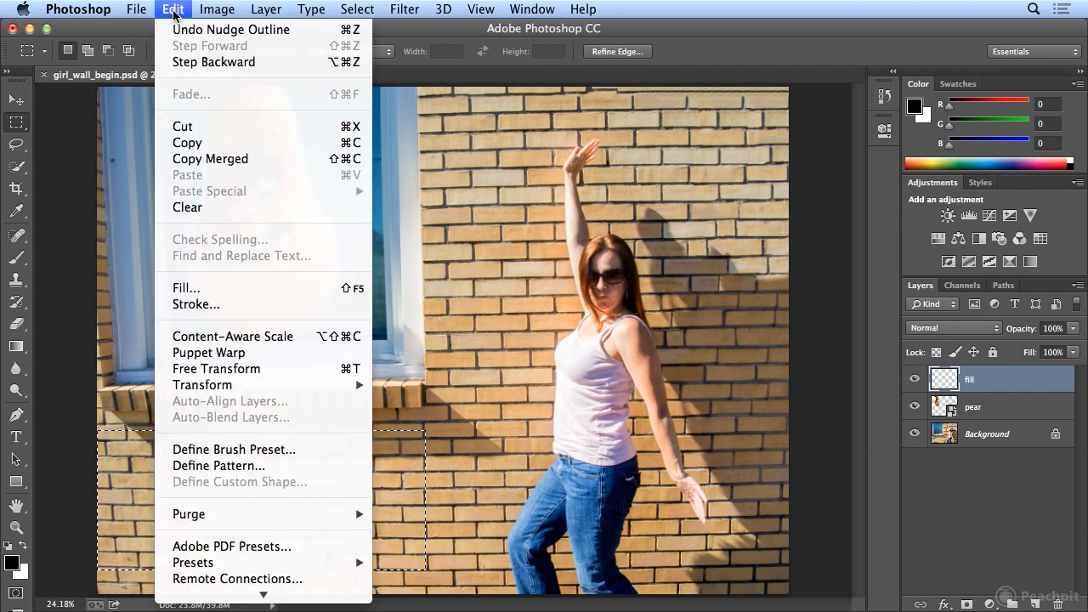
left_click(225, 288)
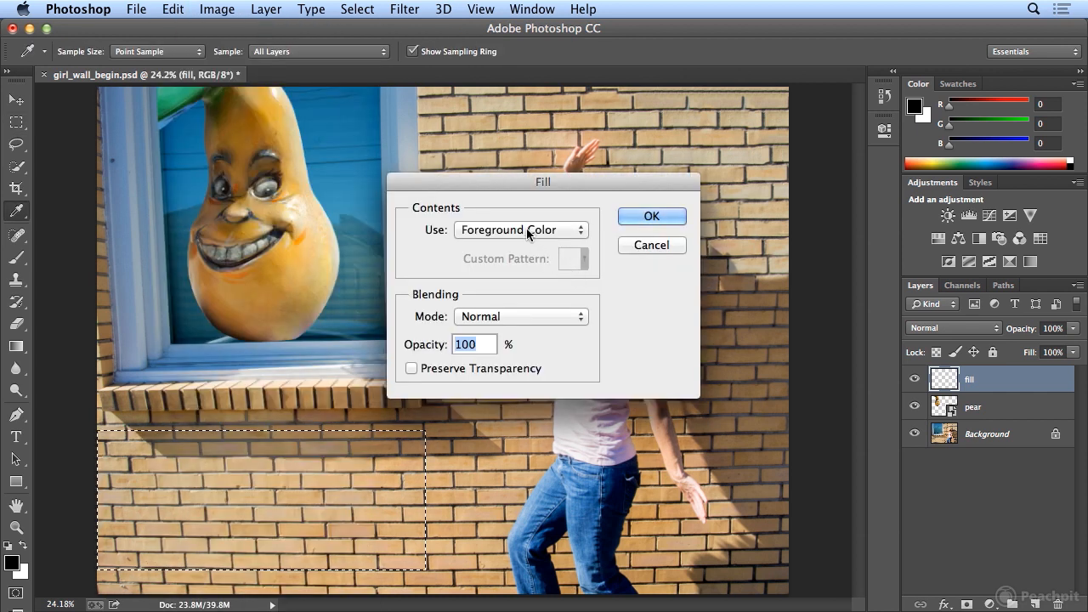
left_click(526, 228)
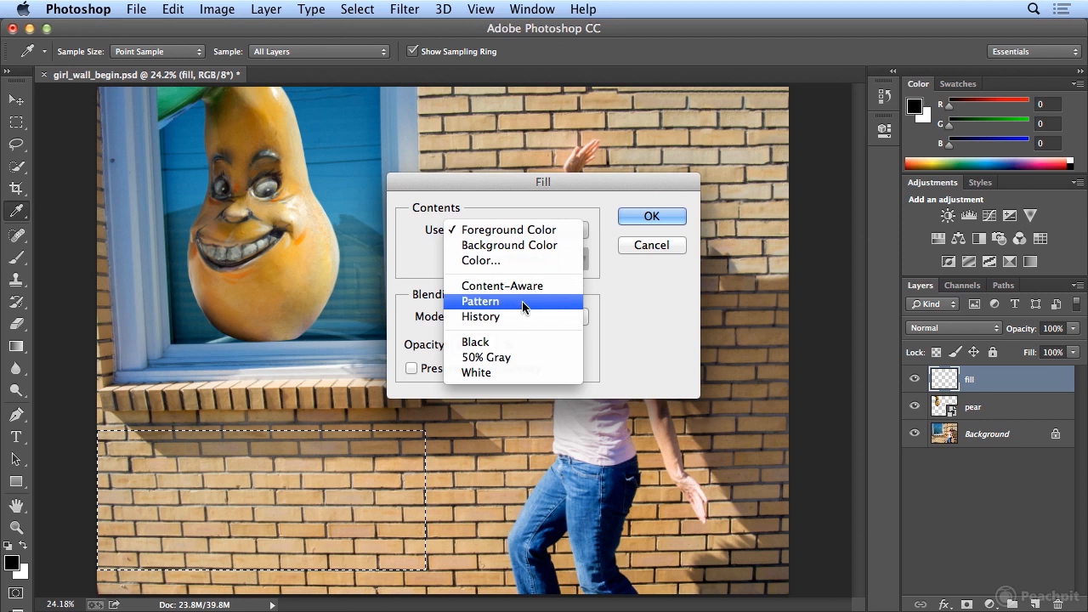
left_click(523, 261)
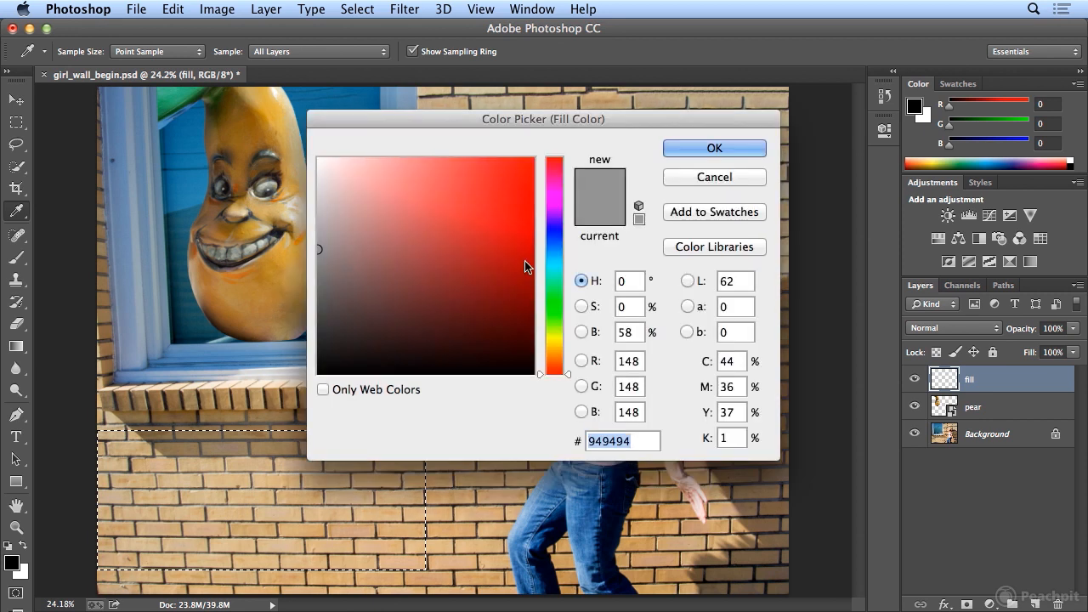
left_click(181, 92)
left_click(179, 96)
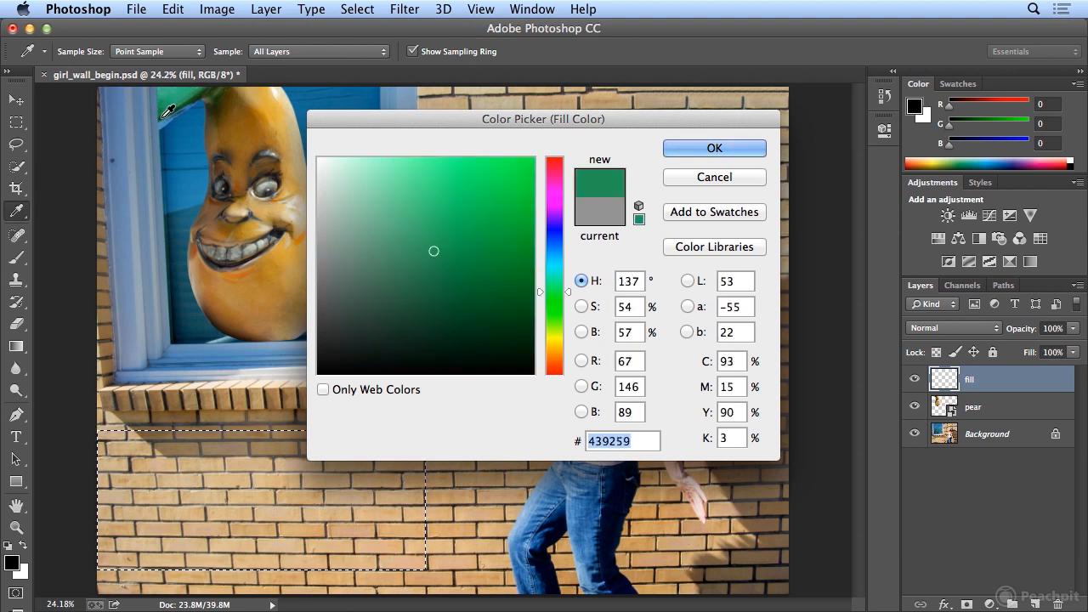
left_click(173, 112)
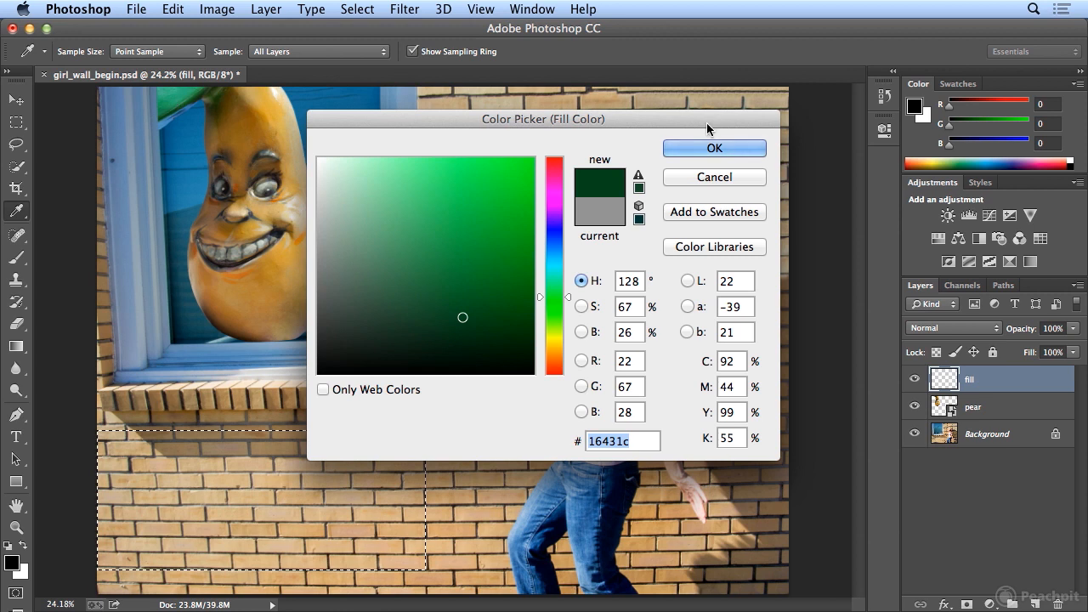
left_click(699, 149)
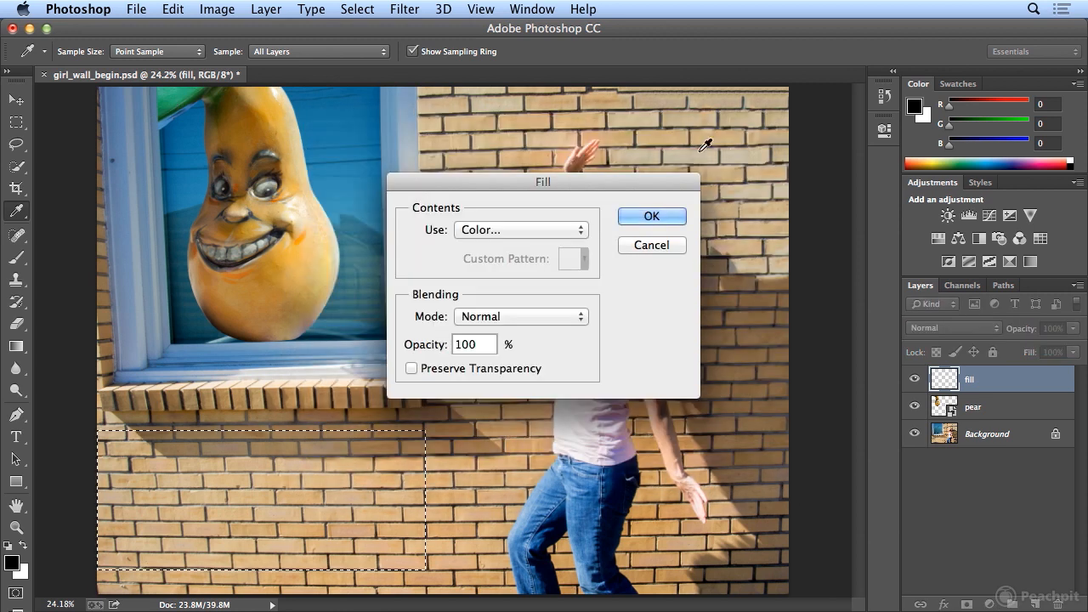
left_click(657, 213)
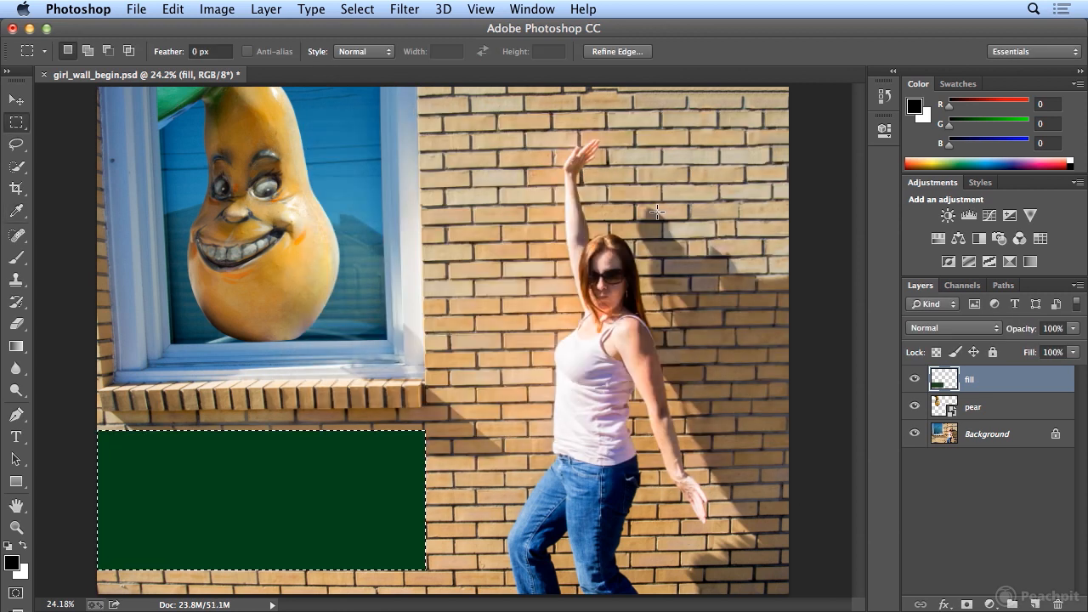
- Deselect the filled rectangle and lower the fill layer's opacity to 40%
left_click(357, 8)
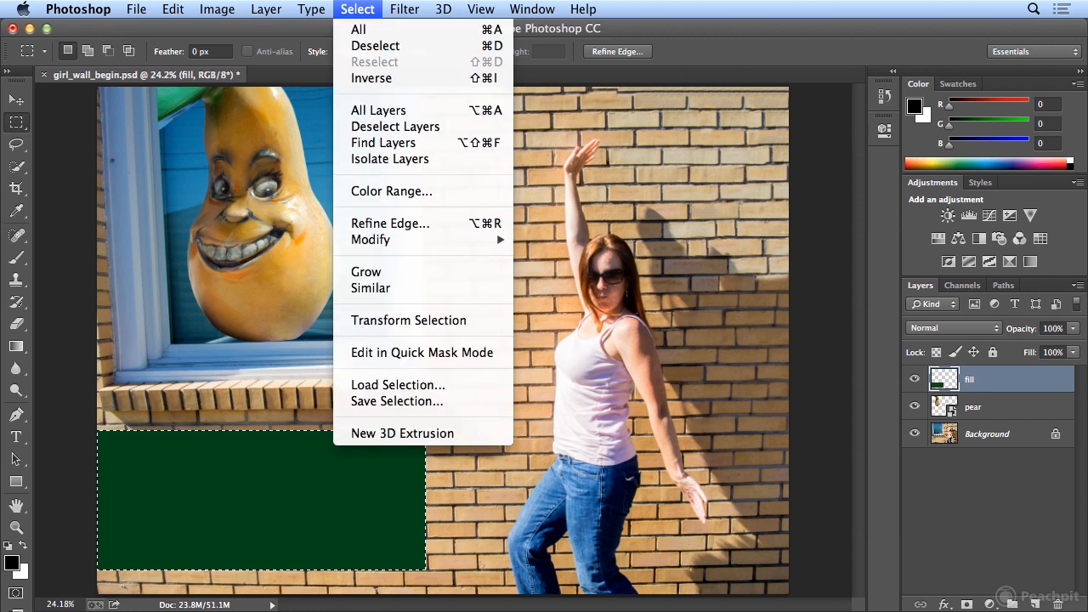
left_click(361, 43)
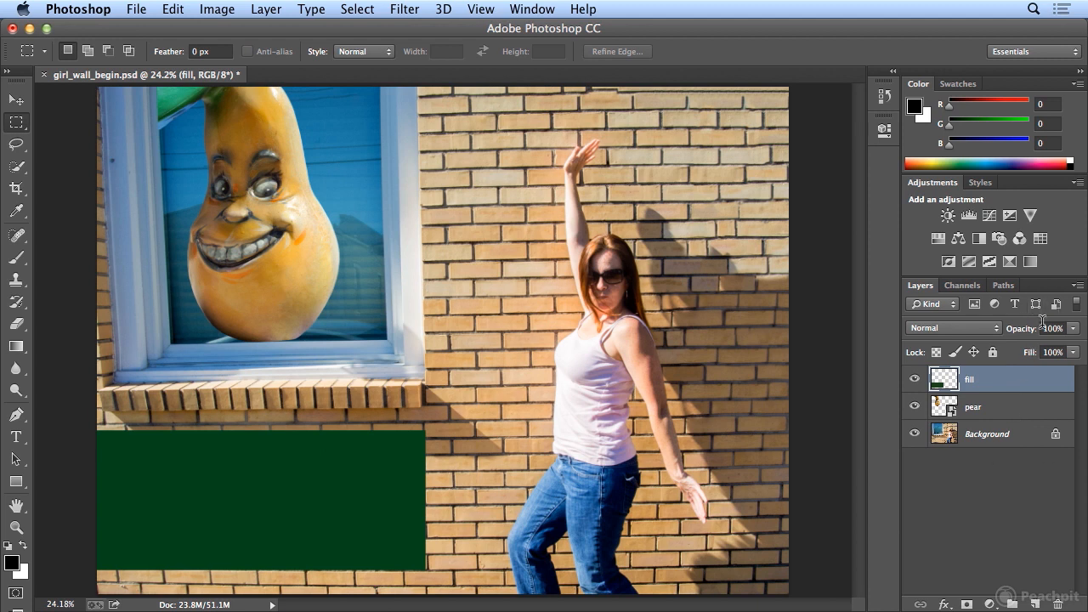
left_click(1075, 353)
left_click_drag(1078, 354, 1029, 358)
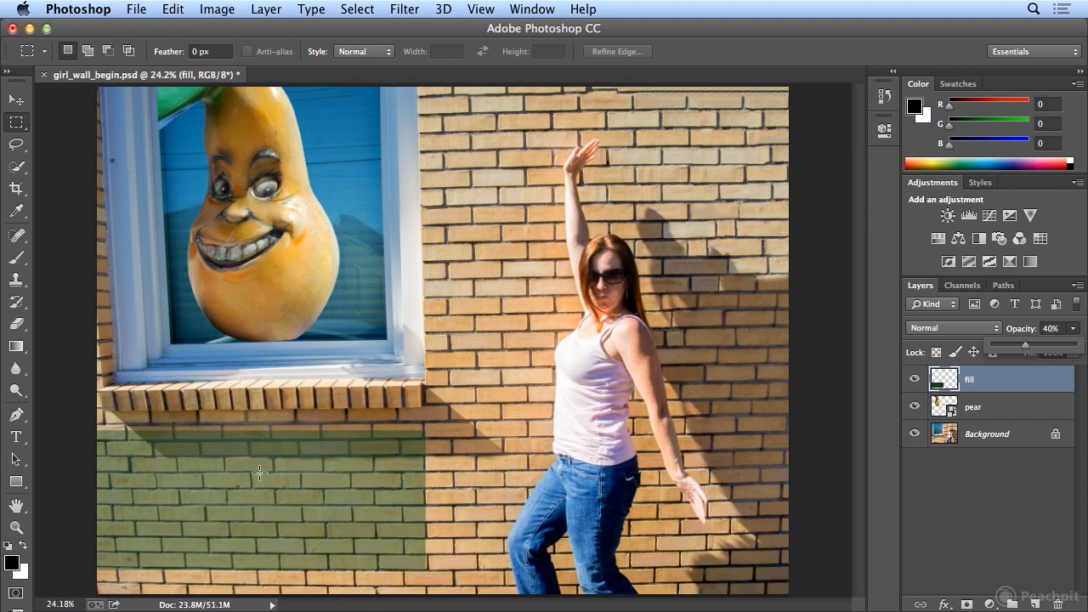
- Add white point text on the green rectangle reading "Dance like" on one line and "nobody is watching" on the next
left_click(24, 549)
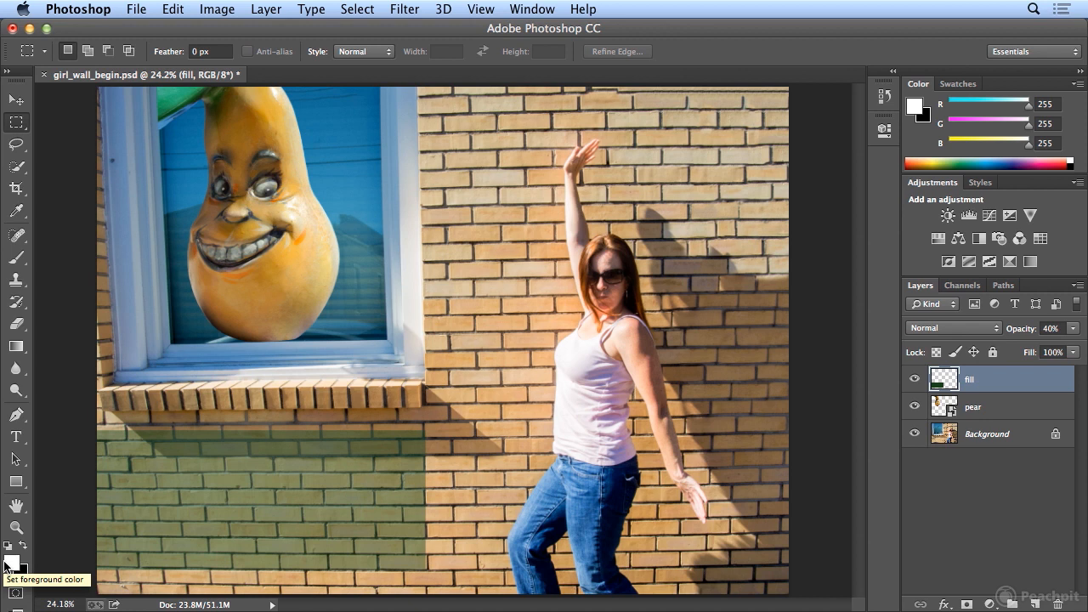
left_click(15, 437)
left_click(142, 489)
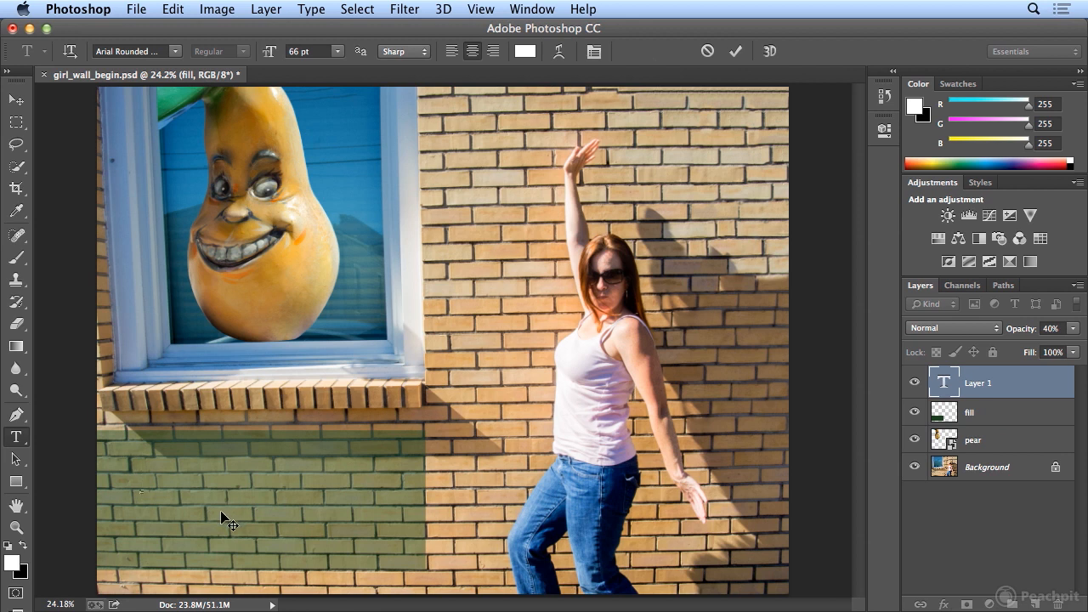
type("Dance lin")
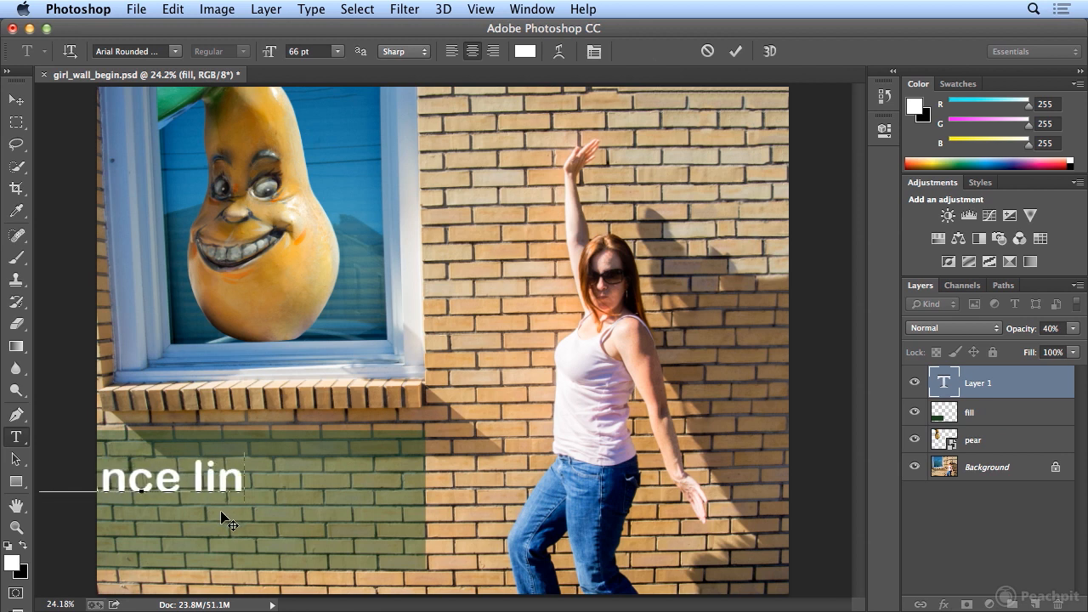
key("BackSpace")
type("ke")
key("Return")
type("nobody")
type(" is watchin")
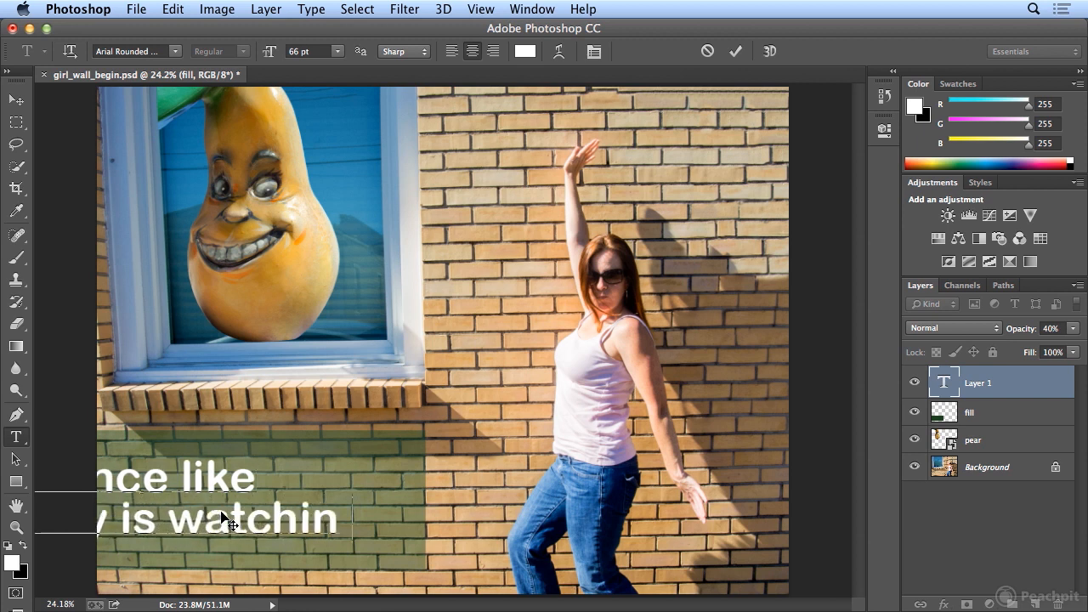
type("g")
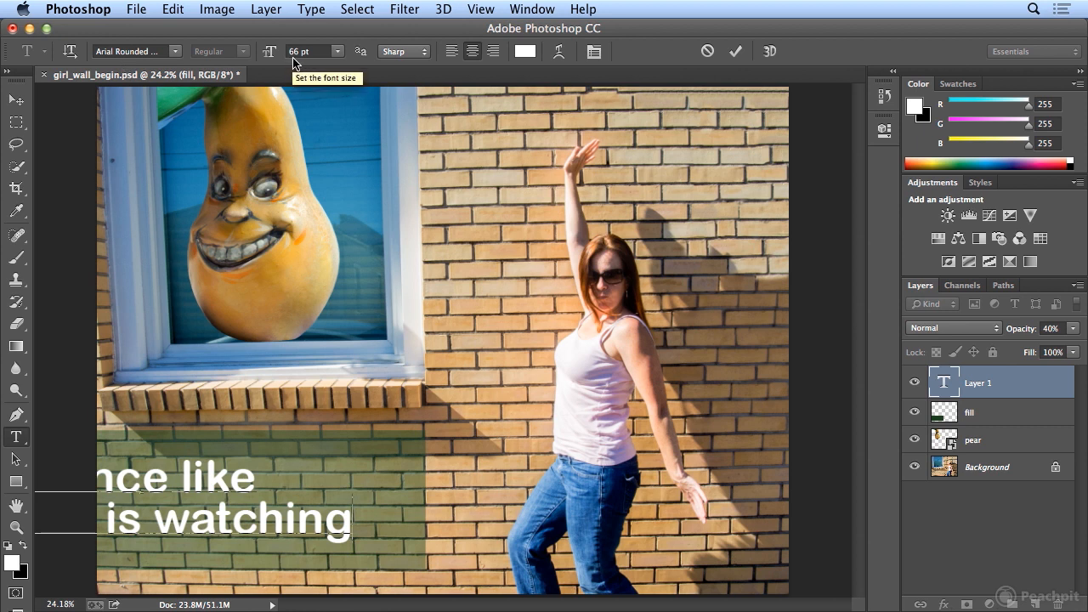
- Left-align the whole text block and move it so its lines start just inside the green rectangle's left edge
left_click(346, 10)
left_click(358, 29)
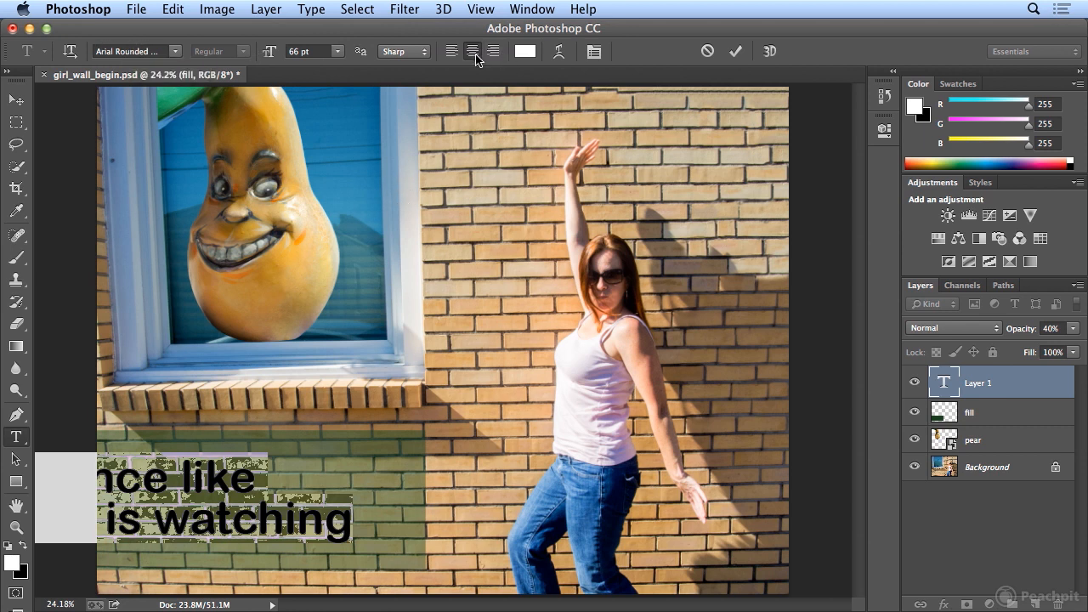
left_click(451, 53)
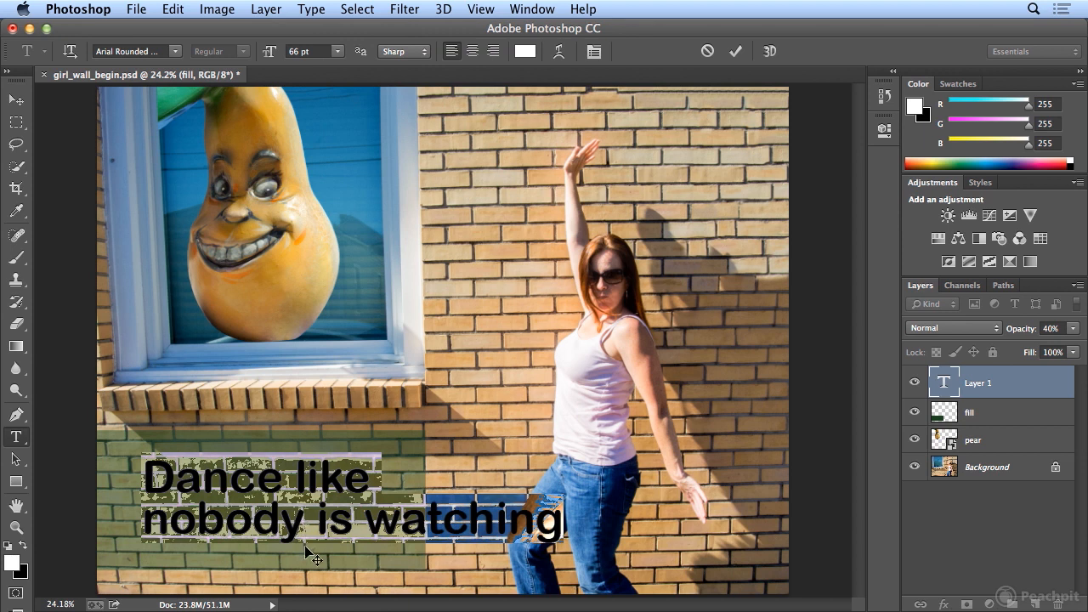
left_click_drag(299, 561, 269, 565)
left_click(214, 490)
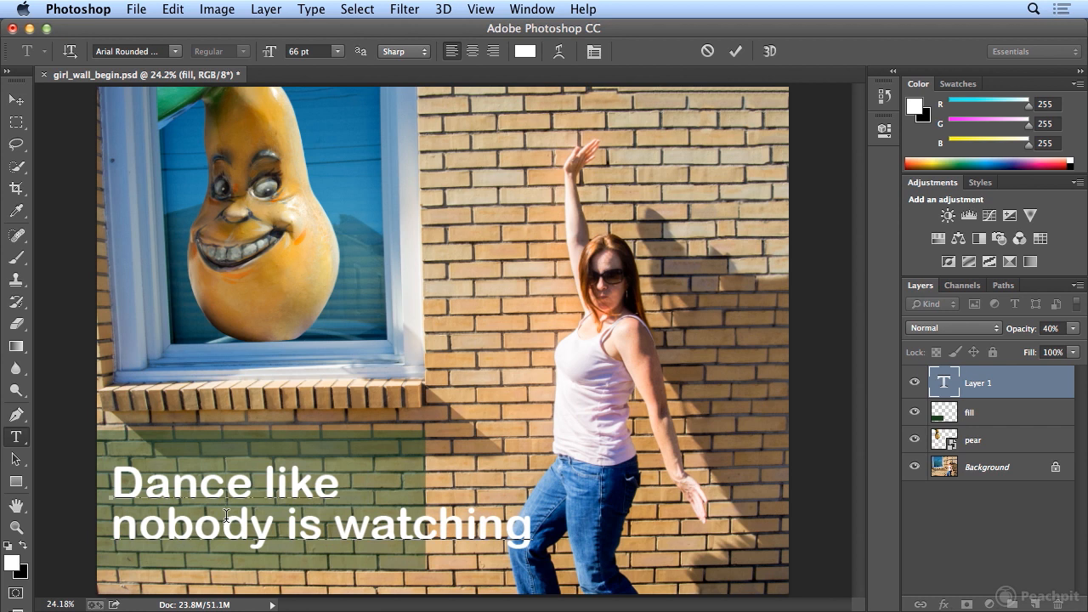
key("super+a")
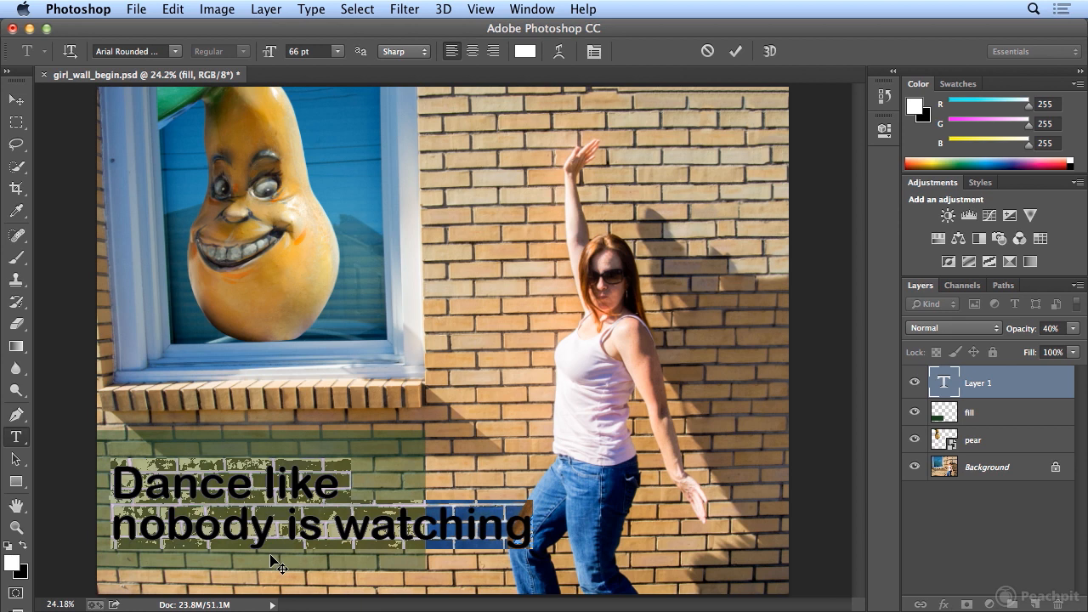
left_click(255, 528)
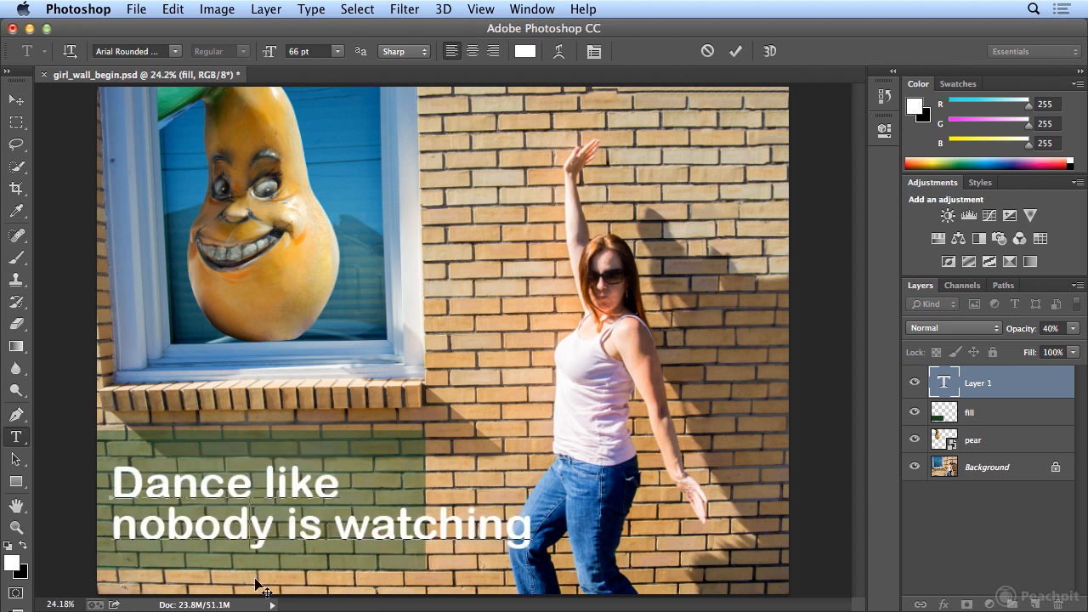
mouse_move(296, 576)
left_mouse_down()
mouse_move(281, 578)
mouse_move(307, 578)
mouse_move(289, 578)
left_mouse_up()
- Rebreak the text as "Dance like nobody" over "is watching" and set its font size to 47 pt
left_click(109, 520)
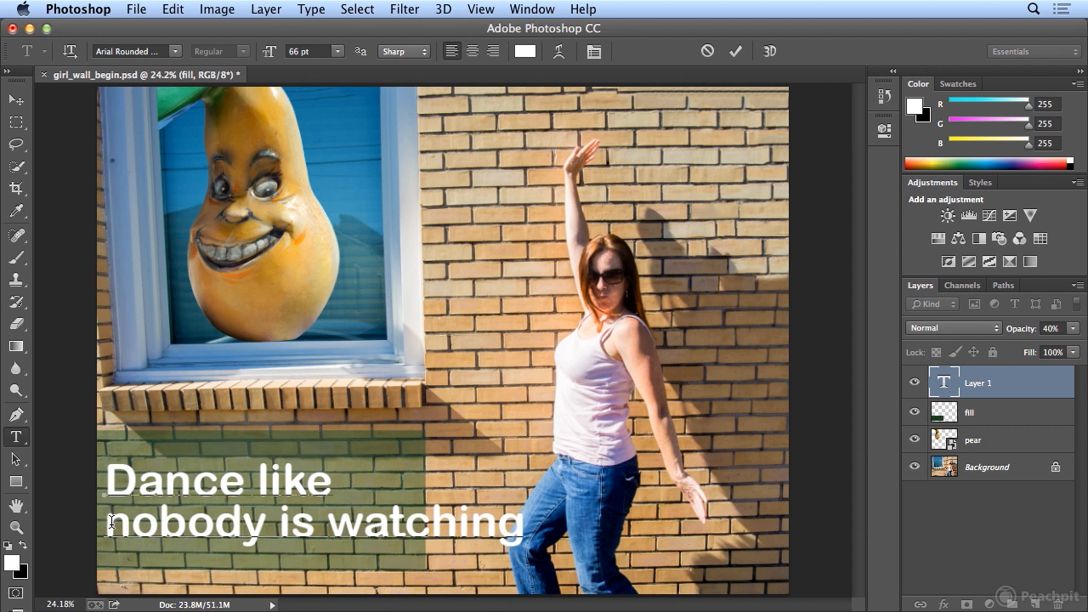
key("BackSpace")
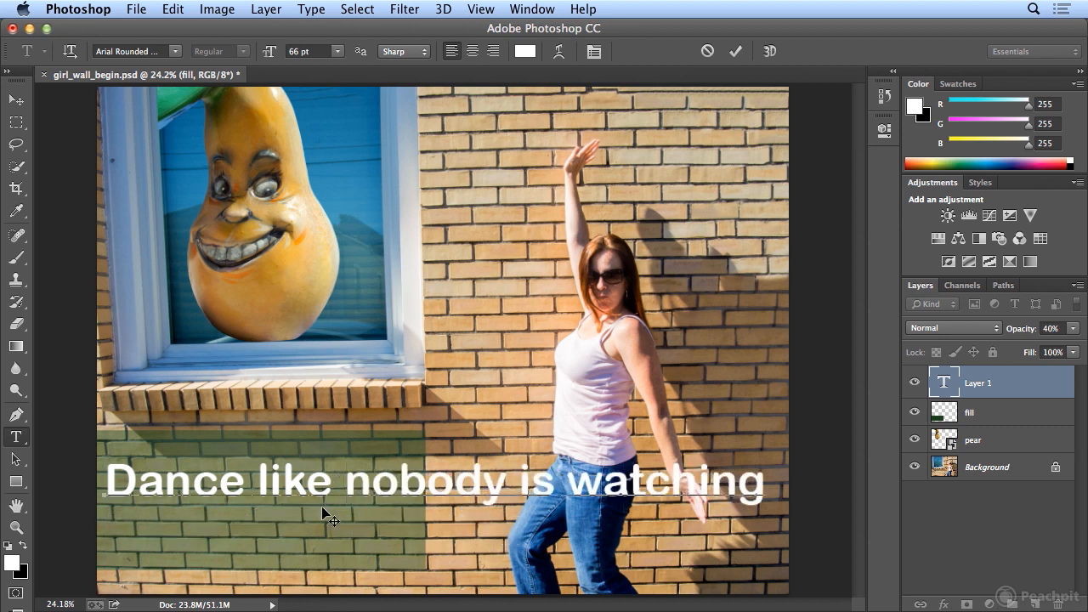
left_click(519, 482)
key("Return")
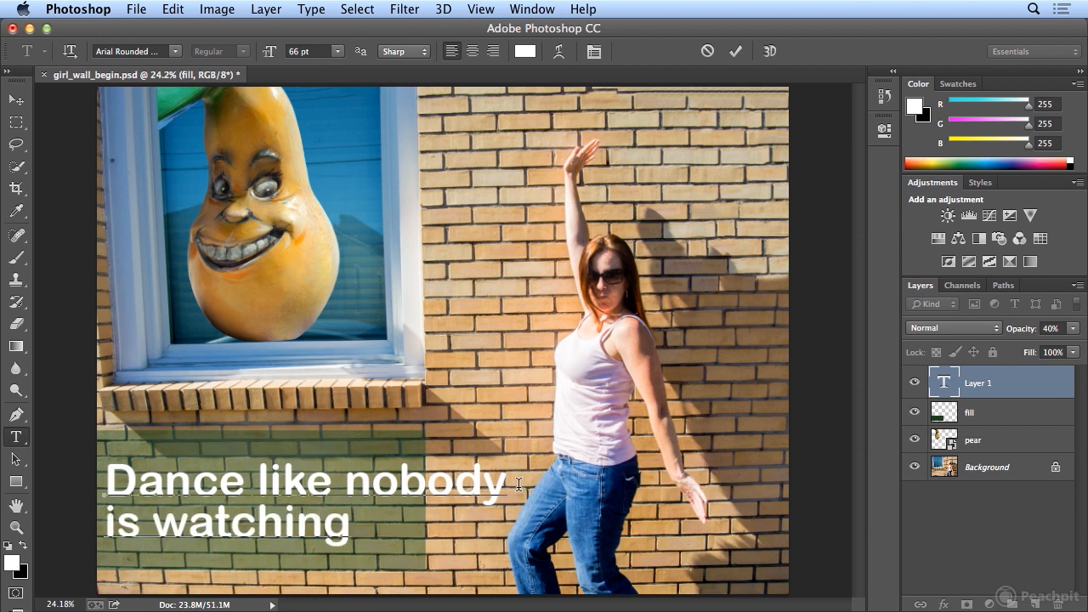
key("ctrl+a")
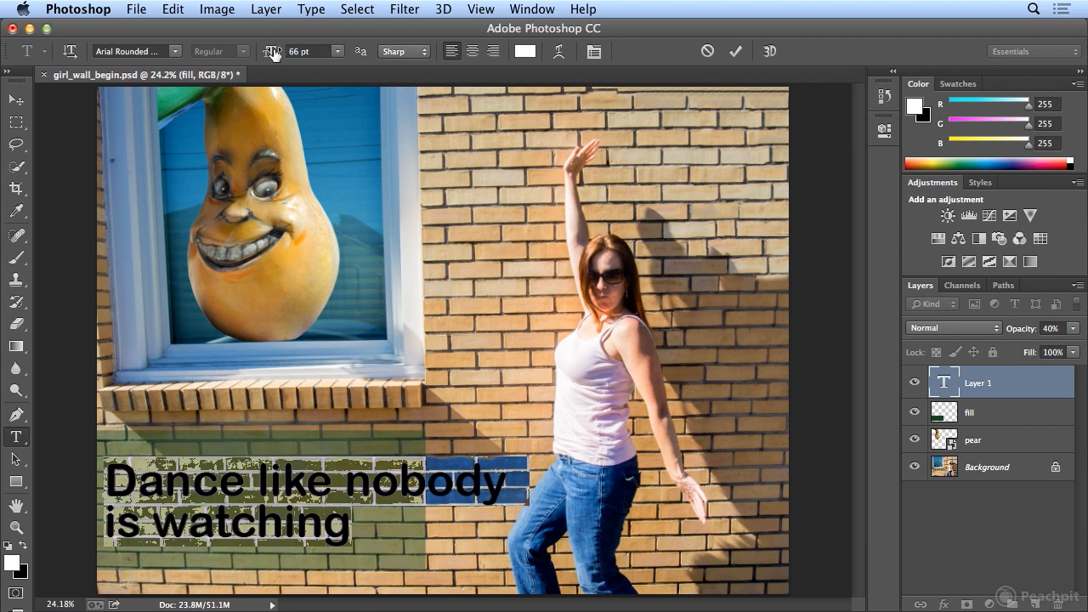
left_click_drag(273, 53, 264, 70)
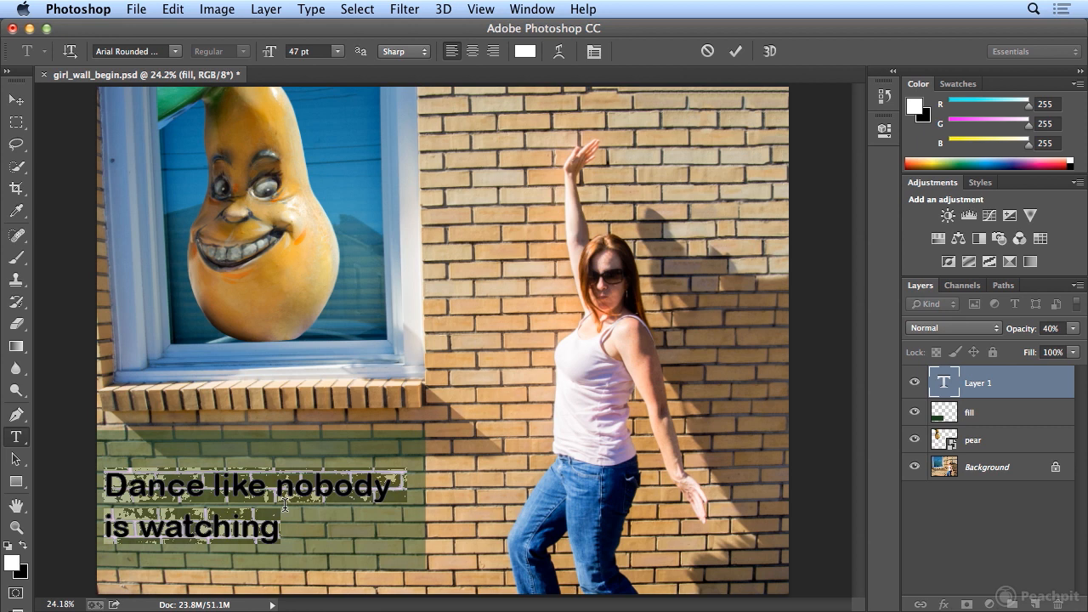
- Set the selected text's leading to 49 pt and its kerning to Optical
left_click(593, 52)
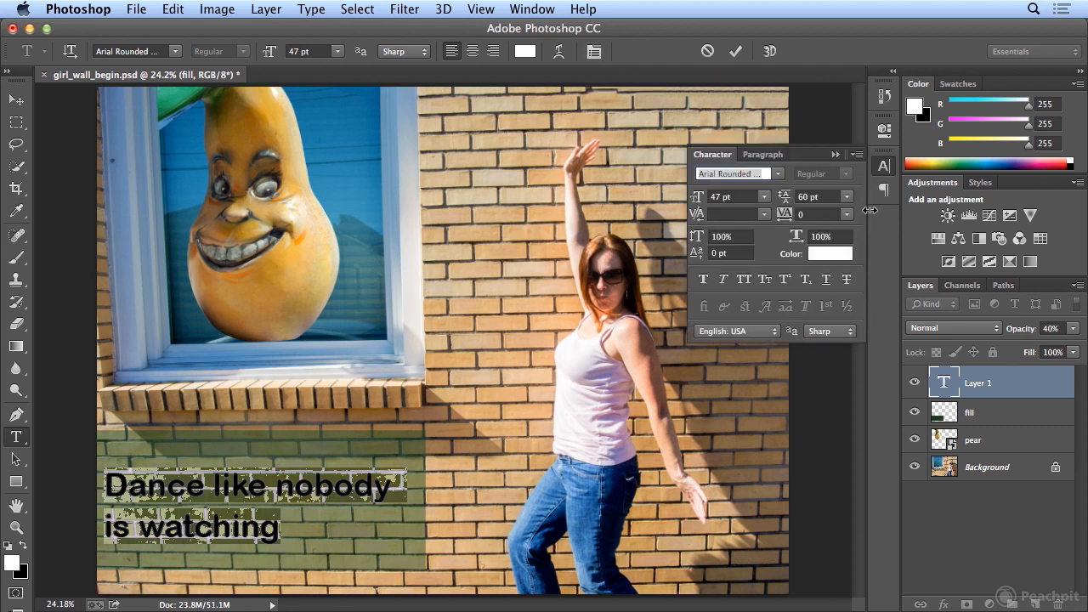
left_click(847, 198)
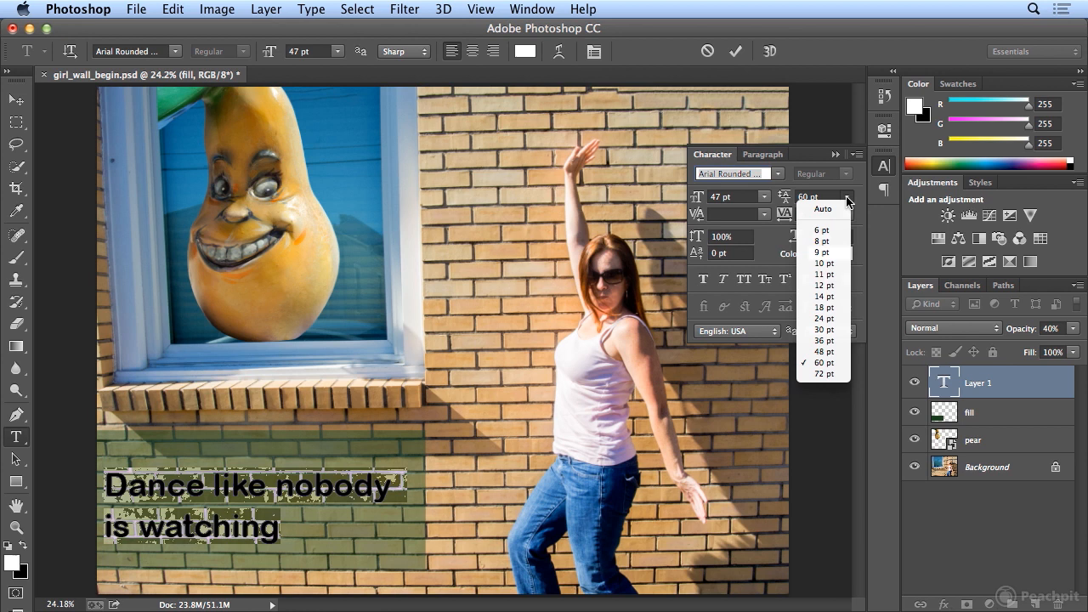
left_click(847, 198)
mouse_move(783, 201)
left_mouse_down()
mouse_move(767, 223)
mouse_move(774, 216)
left_mouse_up()
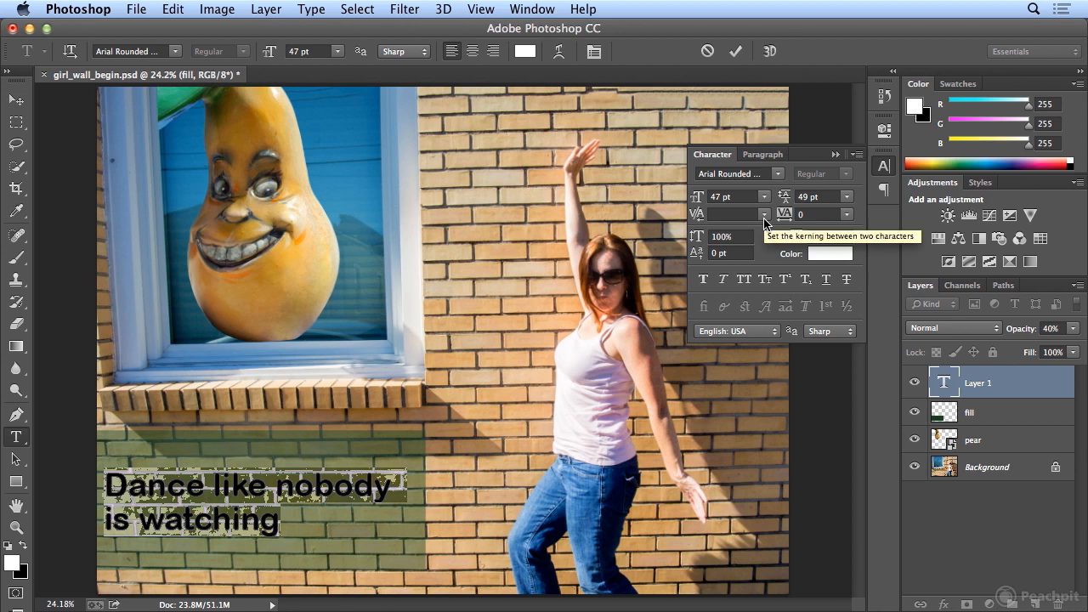
left_click(764, 219)
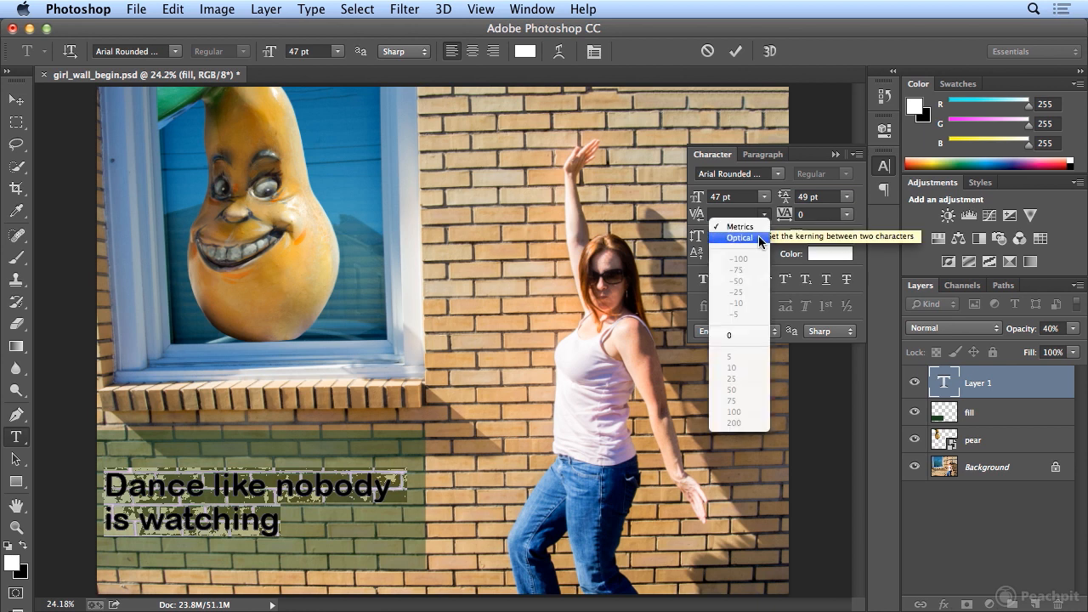
left_click(739, 238)
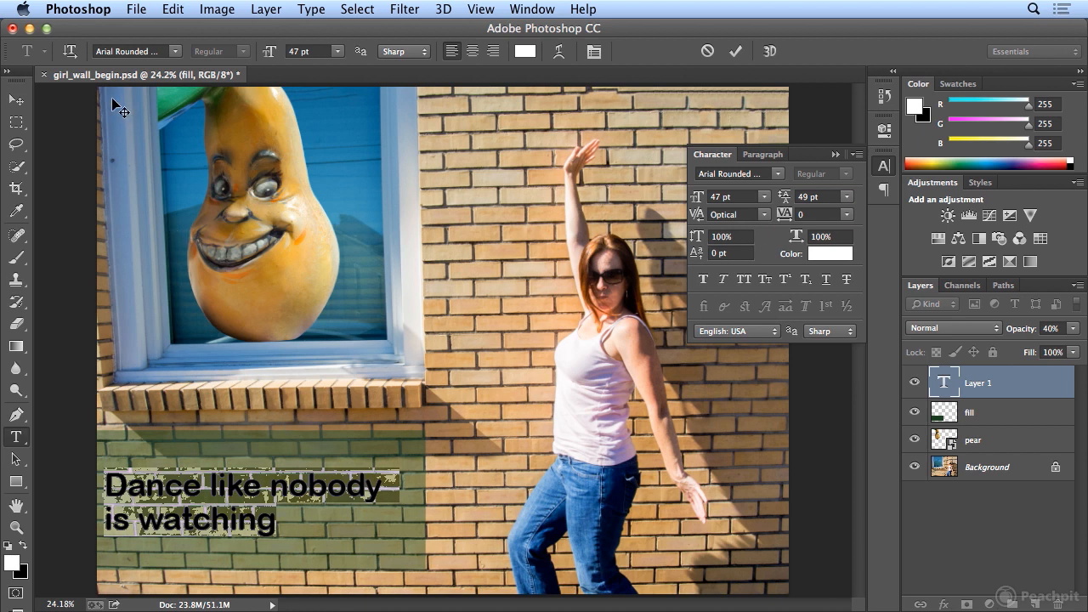
- Try a series of other fonts on the selected text, from Avenir through Chalkboard SE and back to Chalkboard
left_click(117, 51)
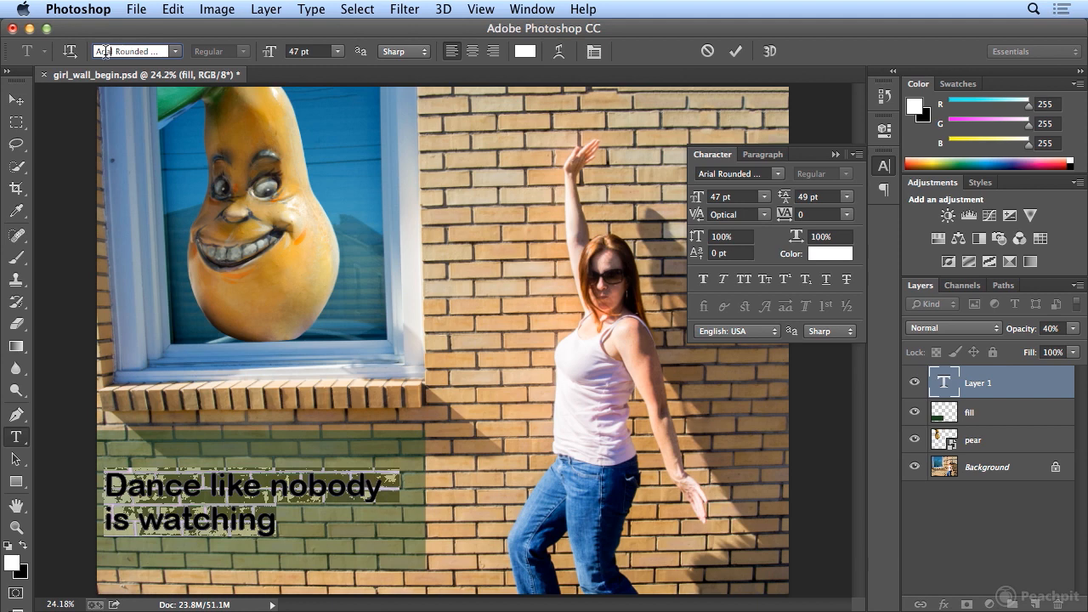
left_click(175, 53)
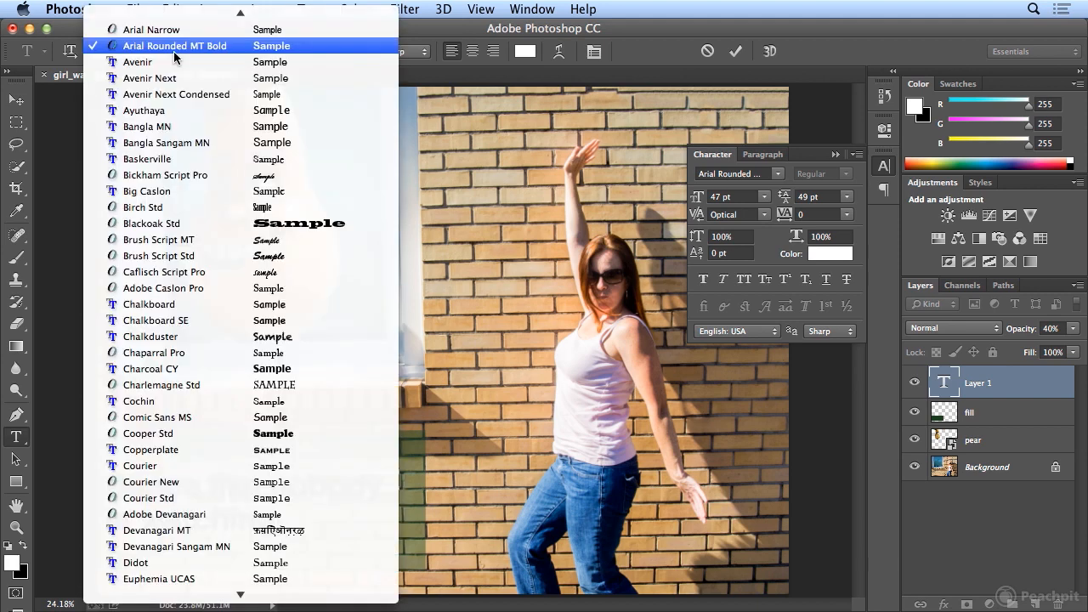
left_click(177, 48)
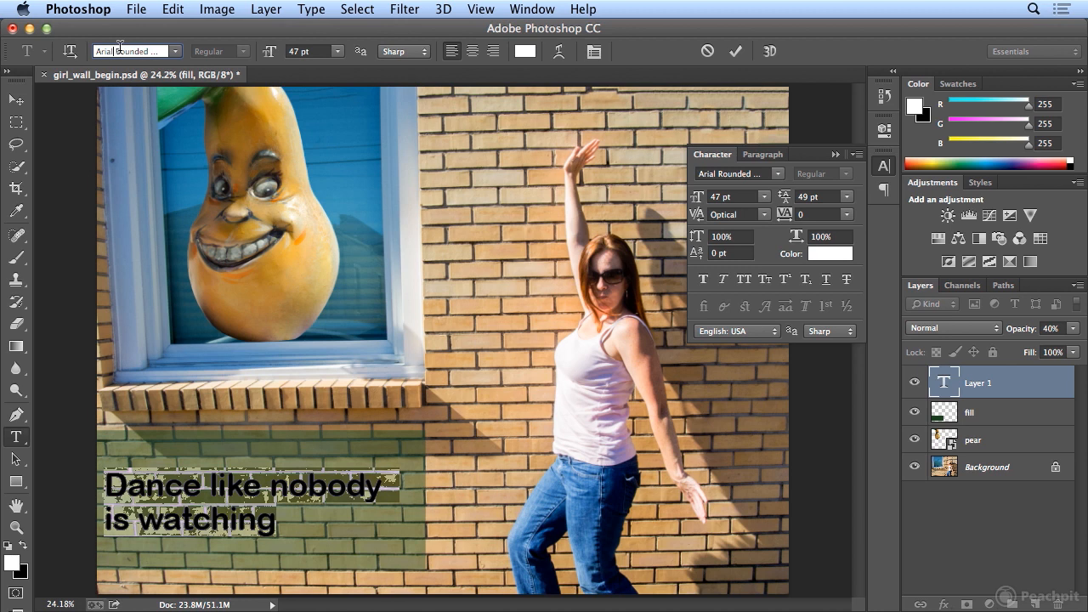
left_click(120, 49)
type("Avenir")
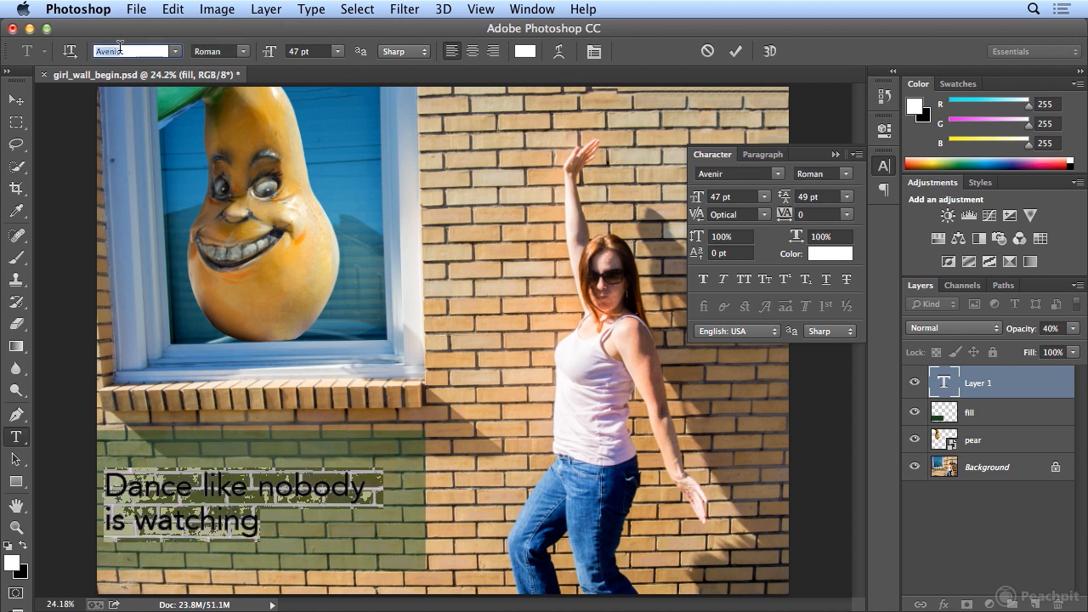
key("Down")
key("Down")
key("Down")
key("Down")
key("Down")
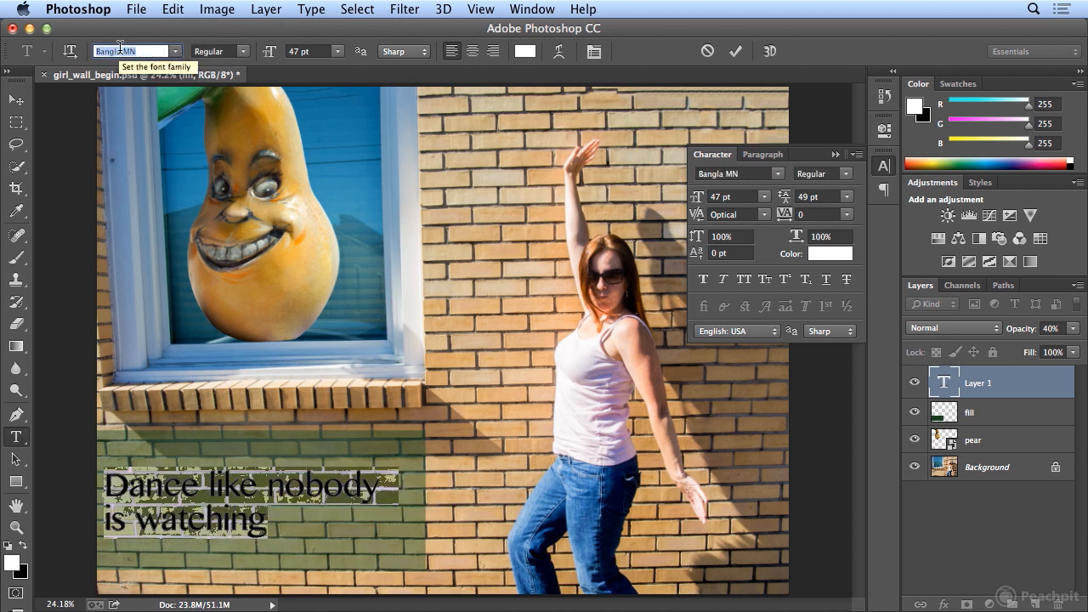
key("Down")
key("Down")
key("Down")
key("Down")
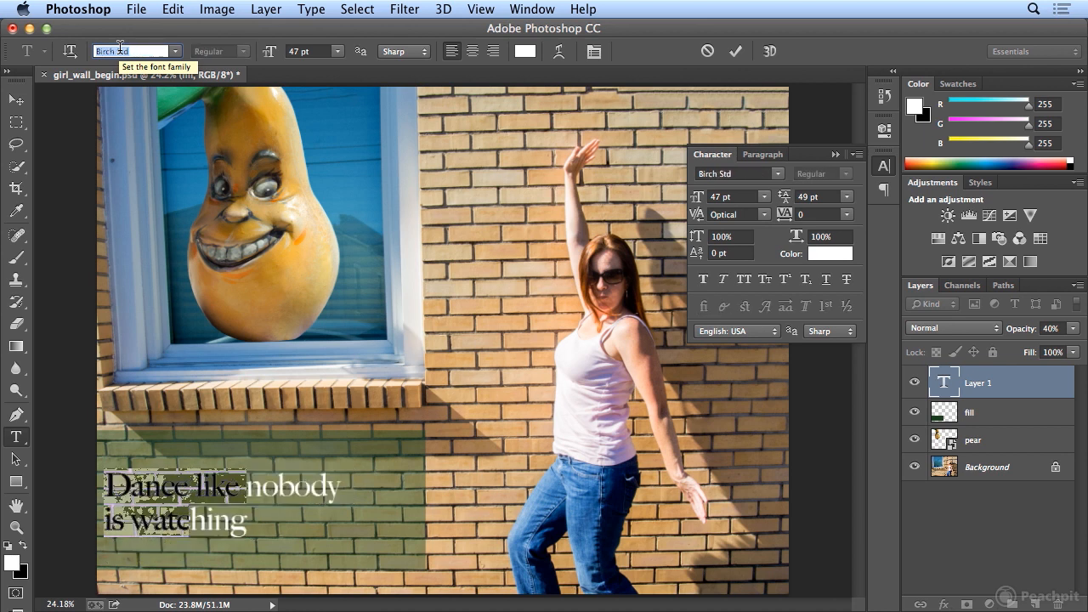
key("Down")
key("Down")
key("Down")
key("Down")
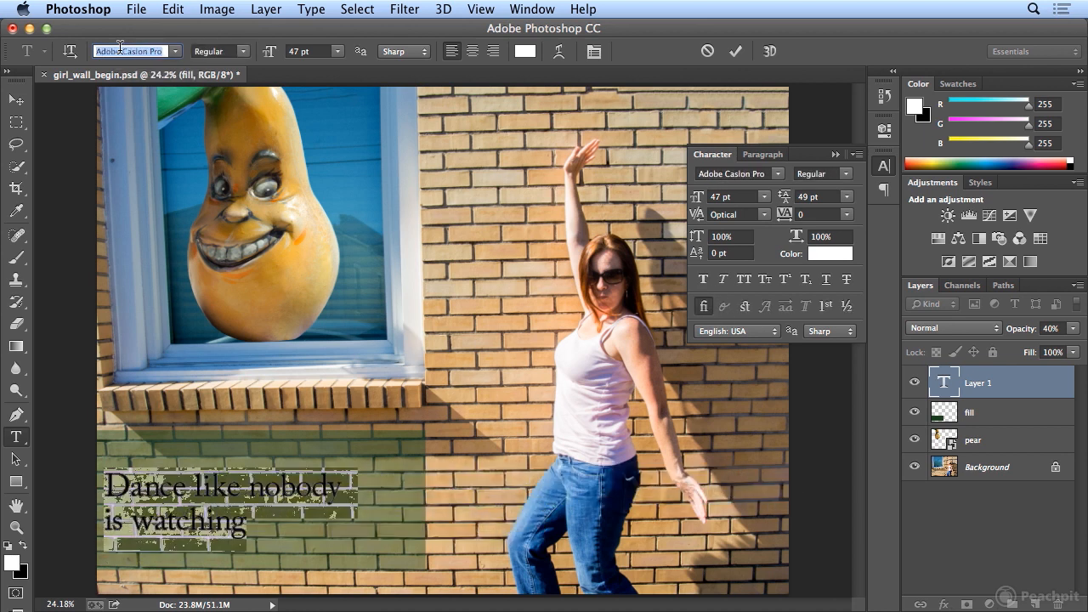
key("Down")
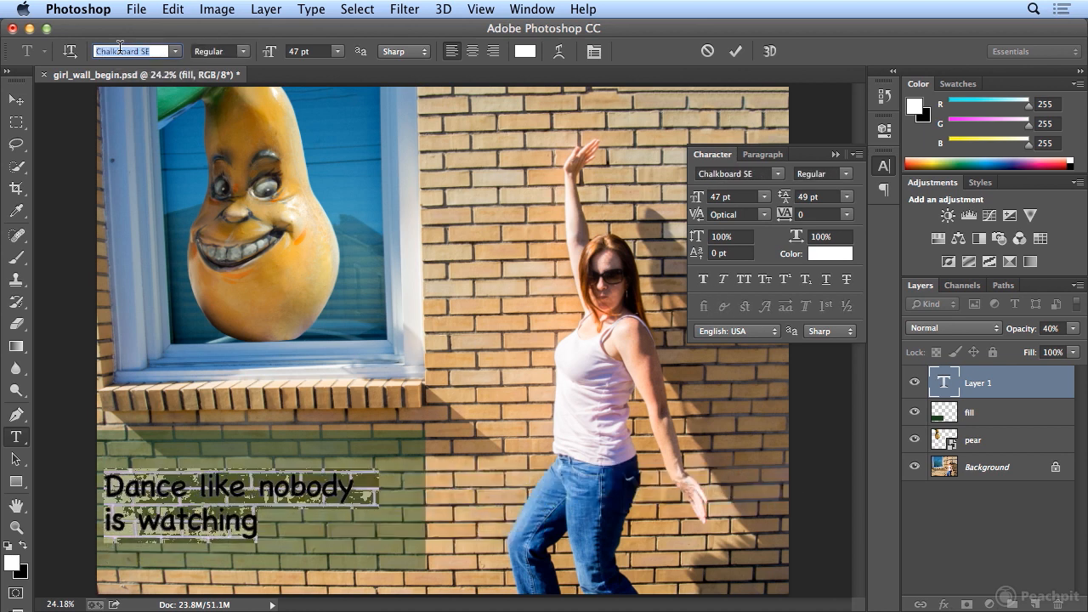
key("Up")
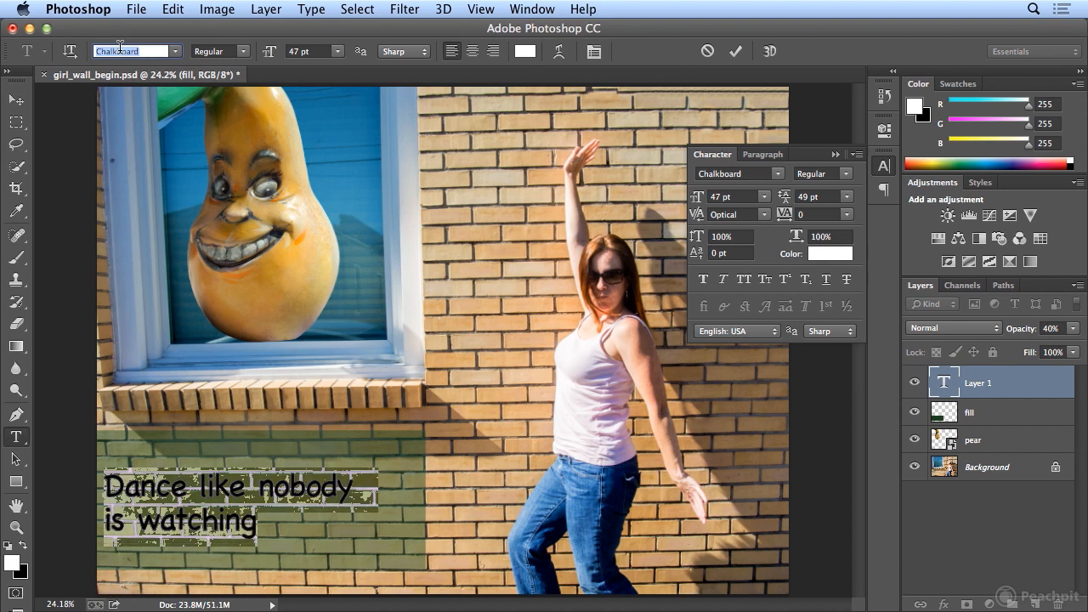
- Set the selected text's font back to Arial Rounded MT Bold
left_click(175, 51)
scroll(174, 54, "up", 3)
scroll(217, 305, "up", 5)
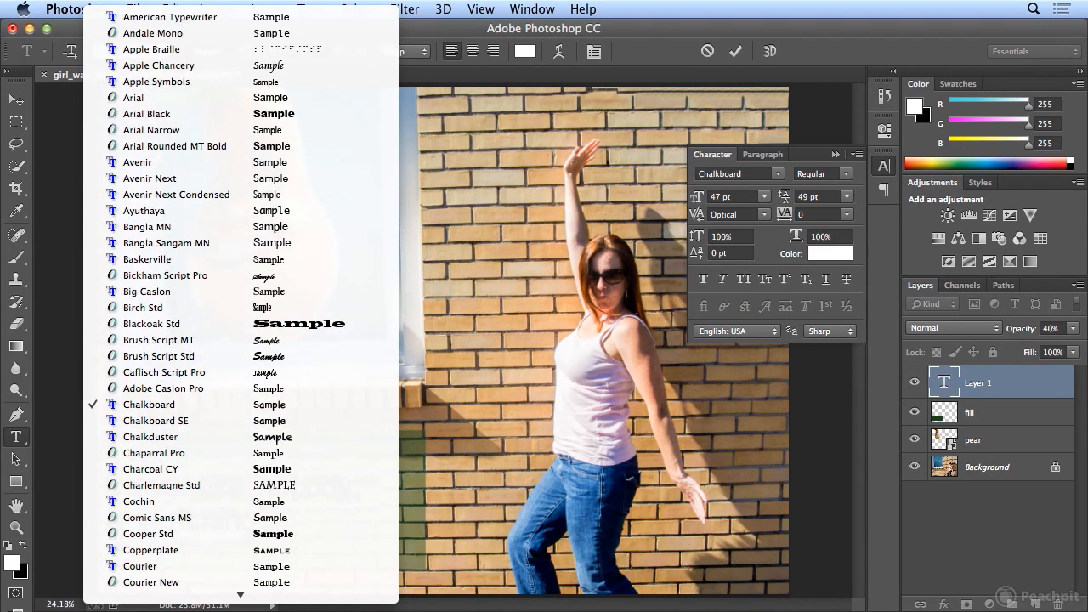
left_click(189, 146)
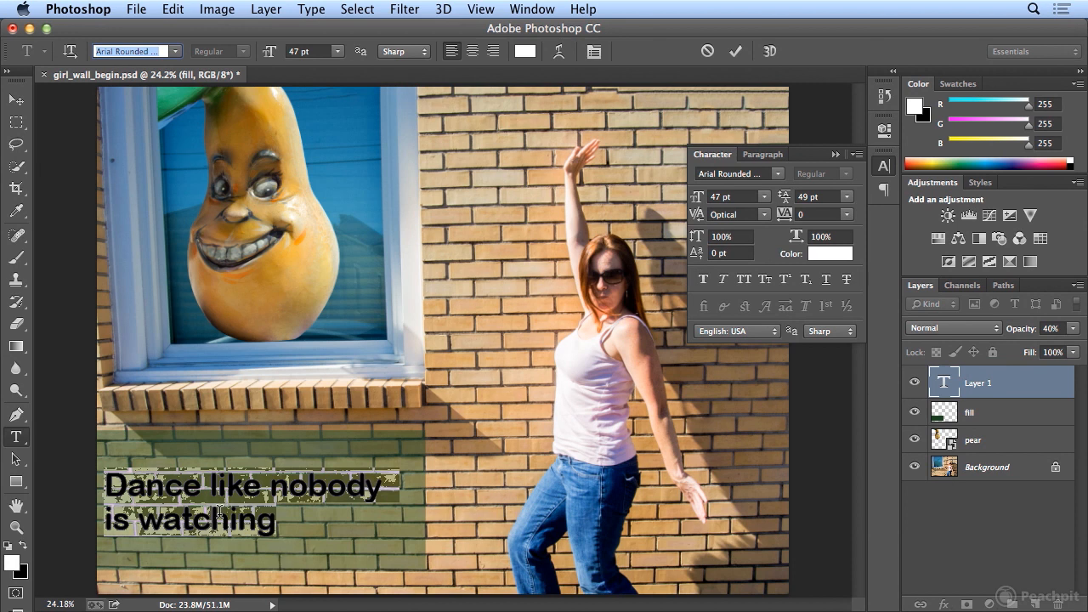
- Commit the text edit, switch to the Move tool and collapse the character settings
key("ctrl+Return")
key("v")
left_click(884, 166)
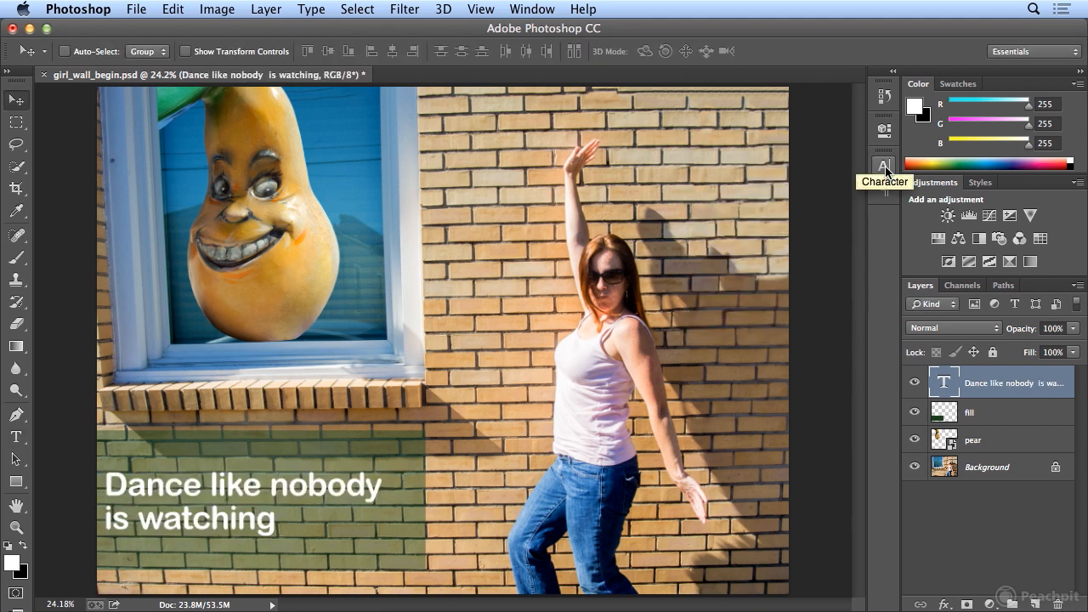
- Toggle the fill layer's visibility off and on to compare the caption with and without the green rectangle behind it
left_click(915, 412)
left_click(915, 414)
left_click(915, 413)
left_click(915, 413)
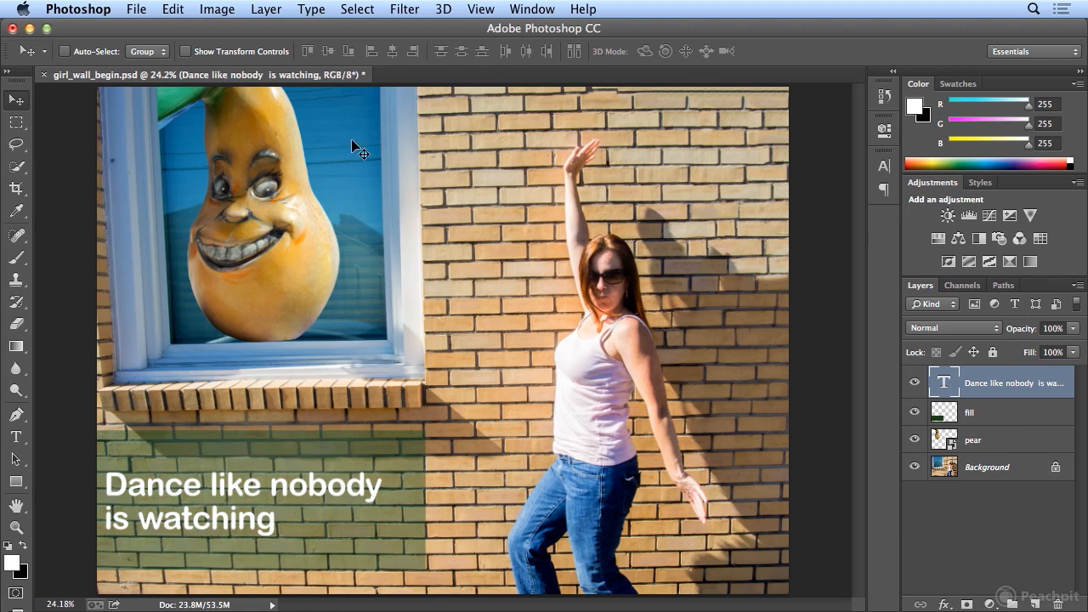
- Nudge the text caption slightly to the right so it sits farther inside the green rectangle
left_click(136, 9)
left_click(188, 289)
key("Right")
key("Right")
key("Right")
key("Right")
key("Right")
key("Right")
key("Right")
key("Right")
key("Right")
key("Right")
key("Right")
key("Right")
key("Right")
key("Right")
key("Right")
key("Right")
key("Right")
key("Right")
key("Right")
key("Right")
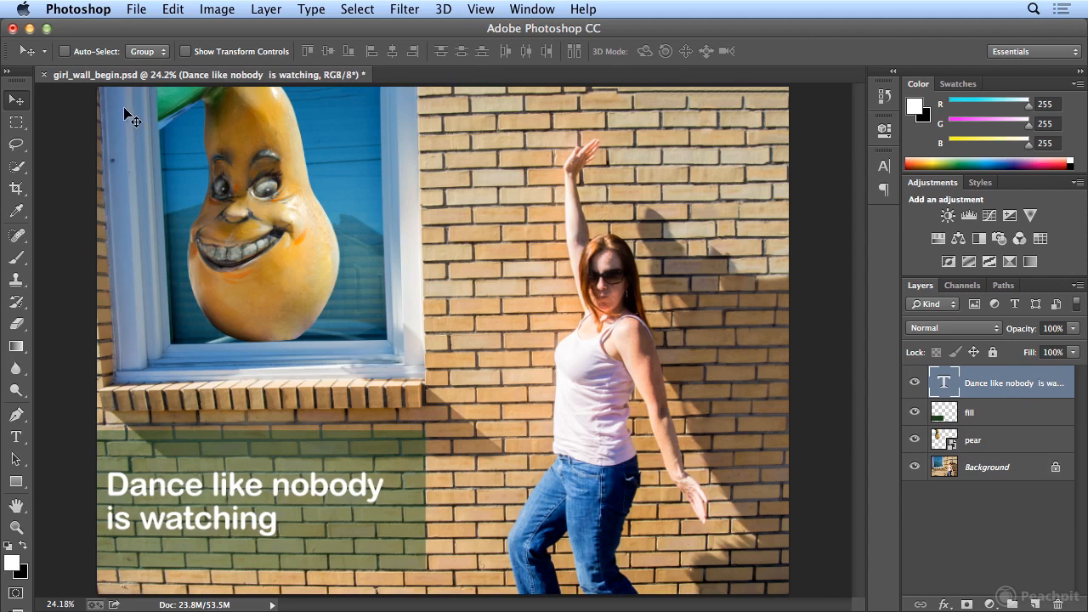
key("Right")
key("Right")
key("Right")
key("Right")
key("Right")
key("Right")
key("Right")
key("Right")
key("Right")
key("Right")
key("Right")
key("Right")
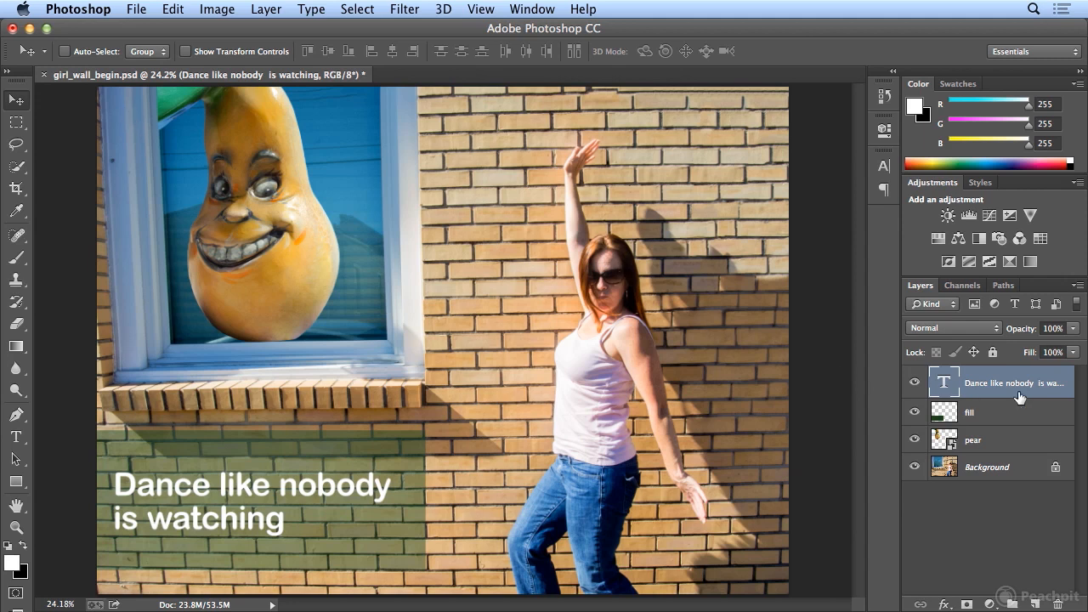
- Try the Darken blend mode on the pear layer and replace it with Soft Light
left_click(1017, 446)
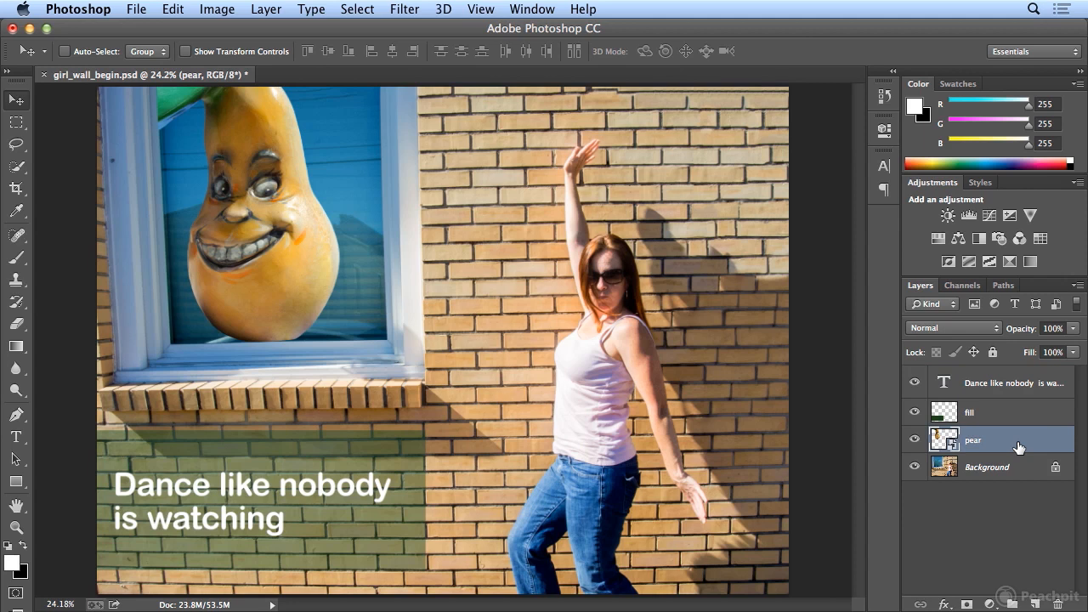
left_click(962, 327)
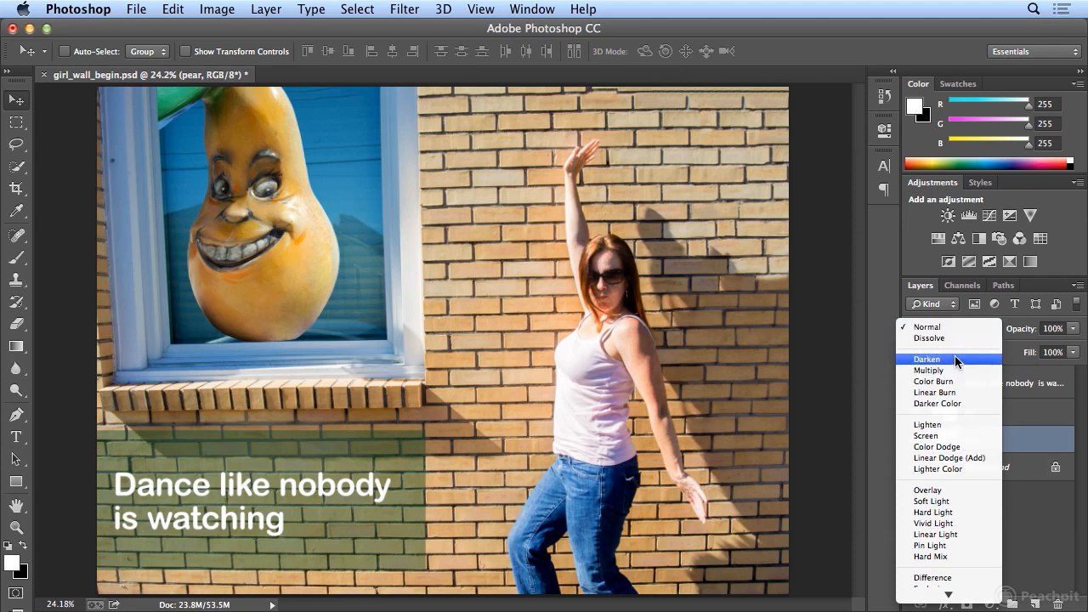
left_click(958, 359)
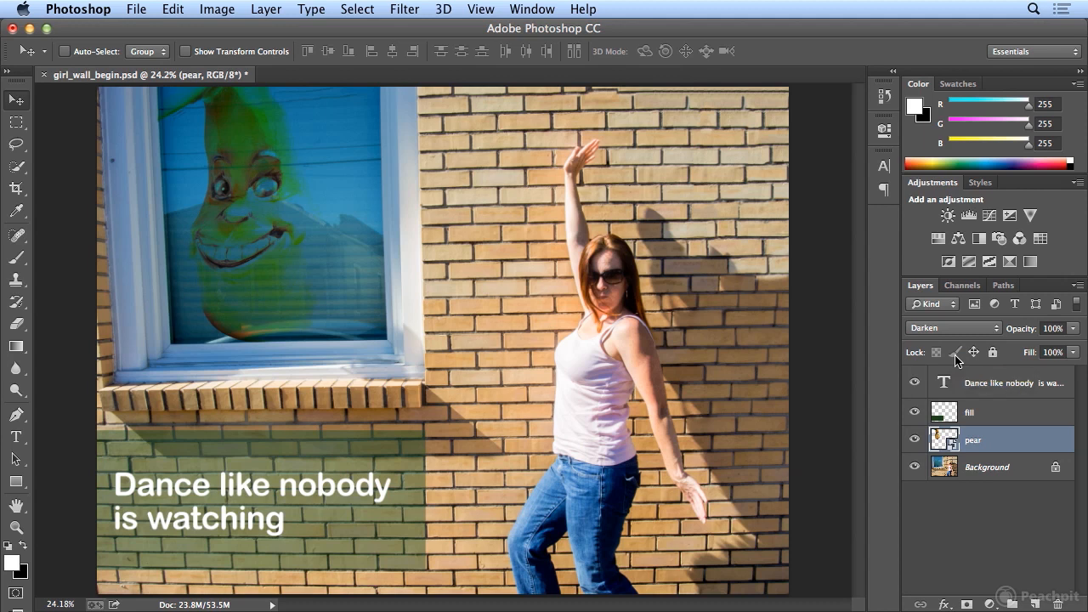
left_click(958, 329)
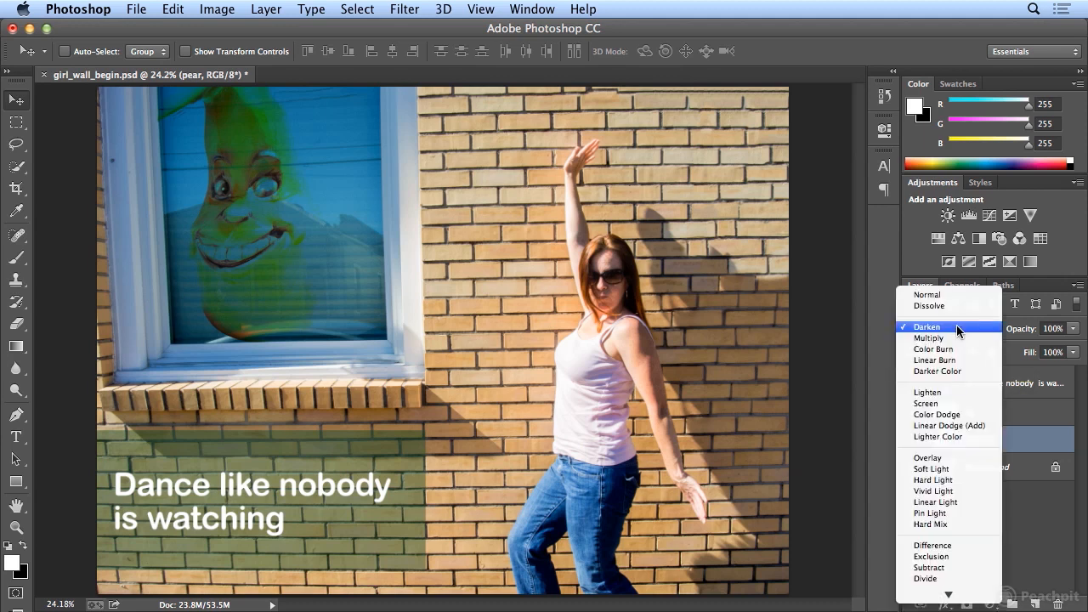
left_click(965, 469)
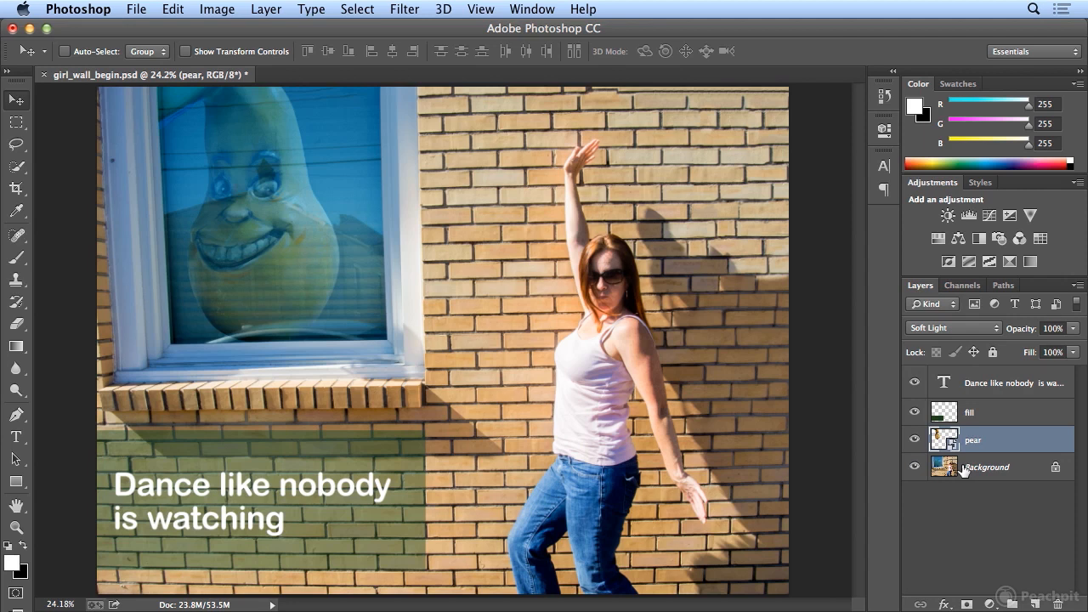
- Try the Hard Light and Vivid Light blend modes on the pear layer
left_click(950, 331)
left_click(948, 338)
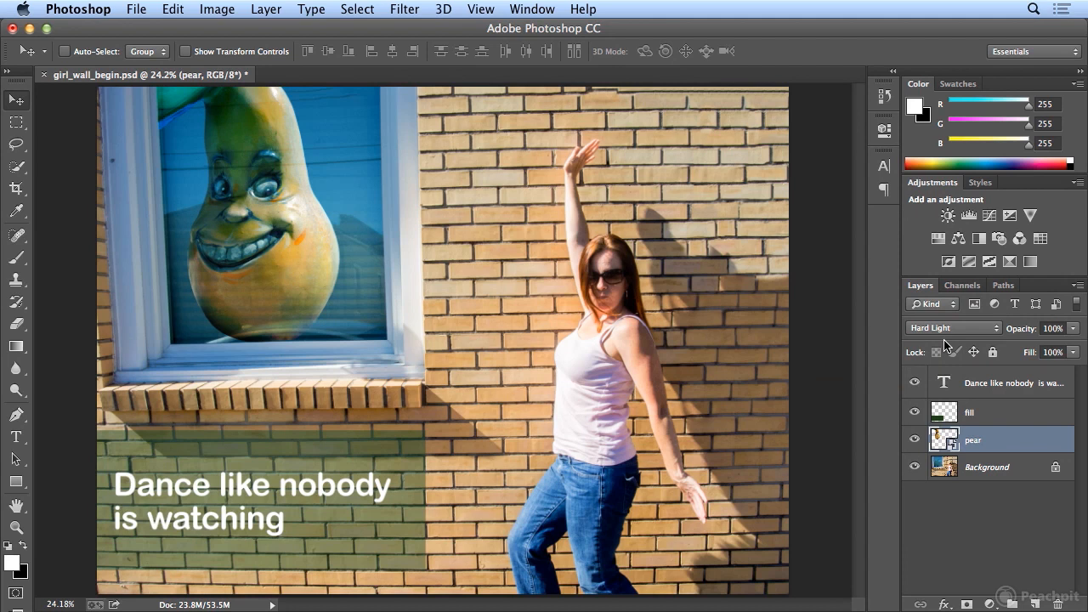
left_click(943, 331)
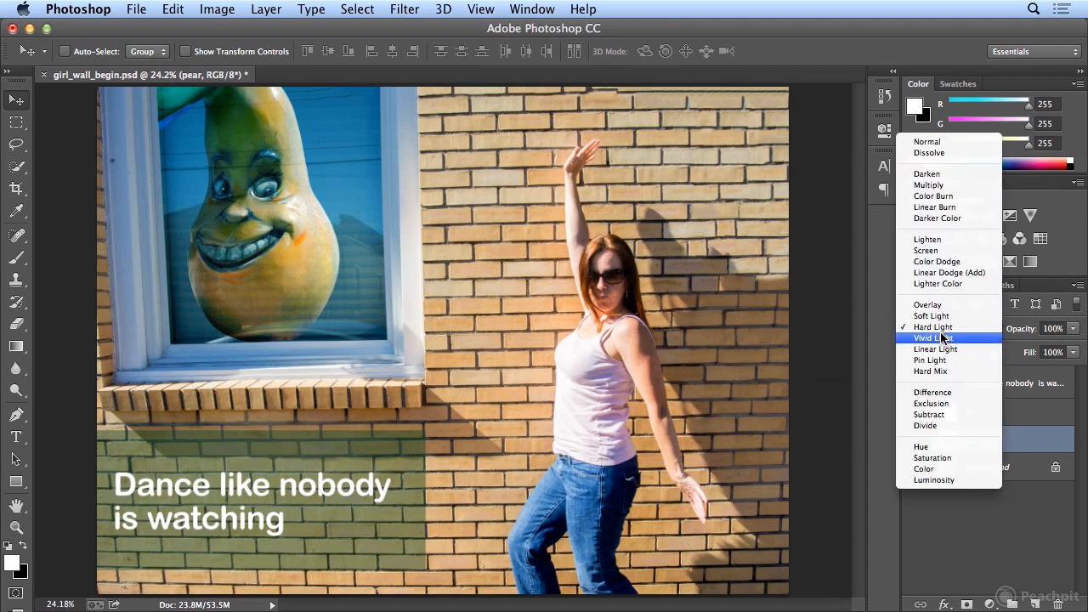
left_click(943, 338)
- Set the pear layer's blend mode back to Soft Light
left_click(942, 337)
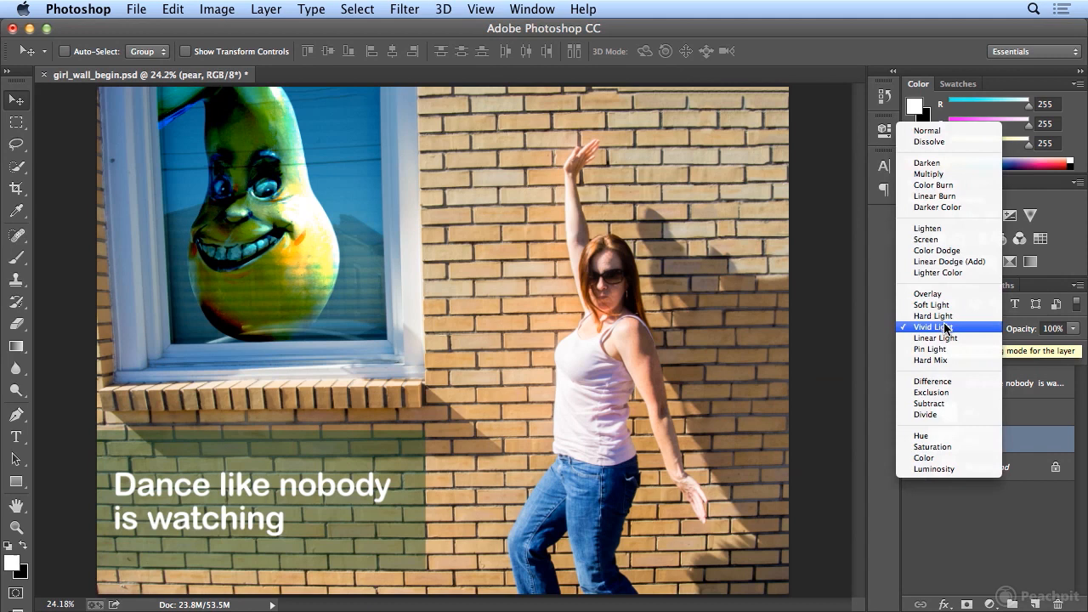
key("Escape")
key("Up")
key("Up")
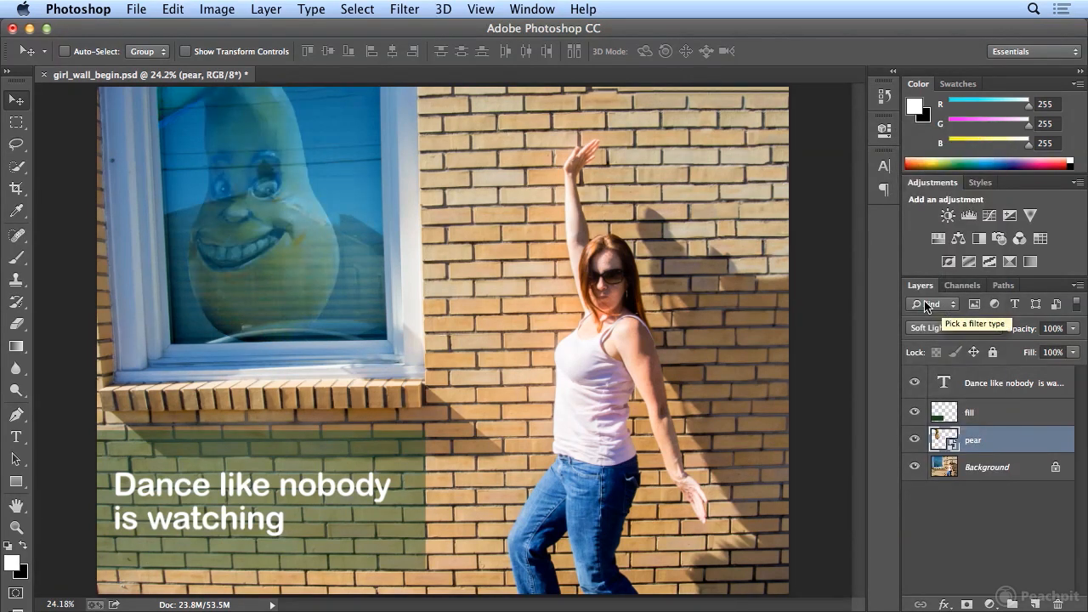